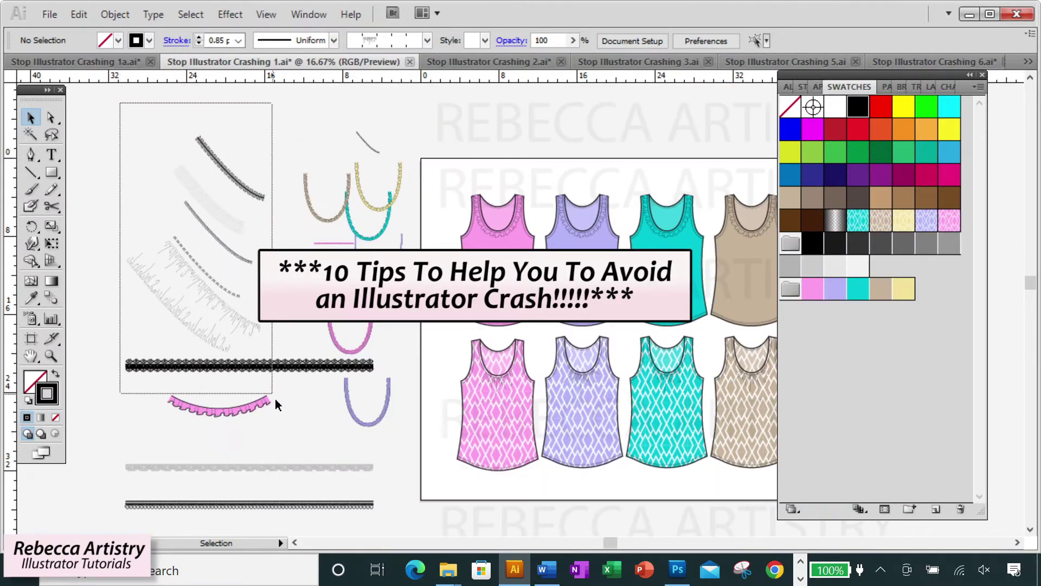
- Clear the selection and marquee-select all the tank tops in Stop Illustrator Crashing 7.ai
{"action": "left_click", "coordinate": [445, 507]}
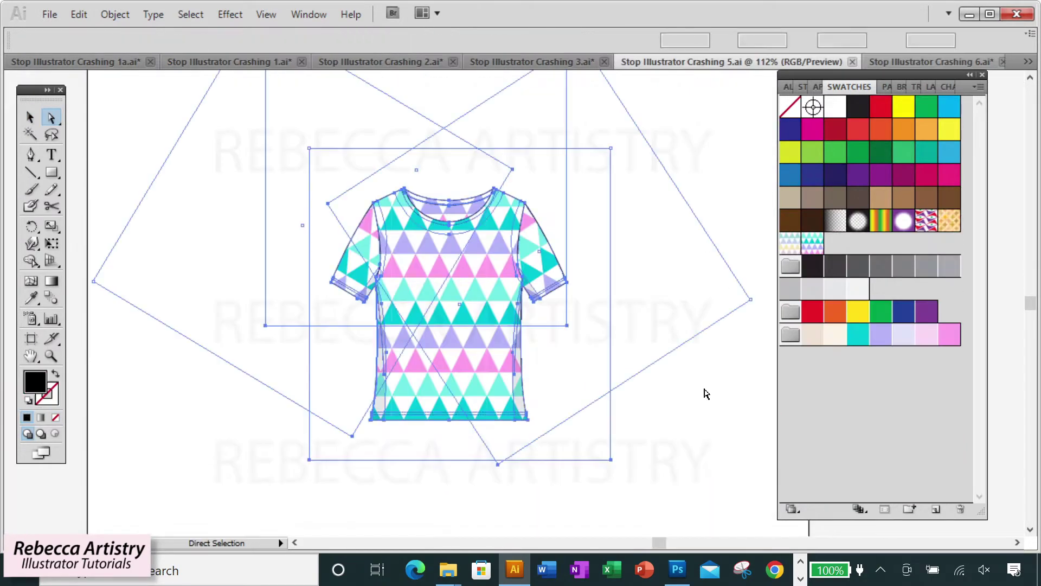
{"action": "scroll", "coordinate": [708, 398], "scroll_direction": "up", "scroll_amount": 2}
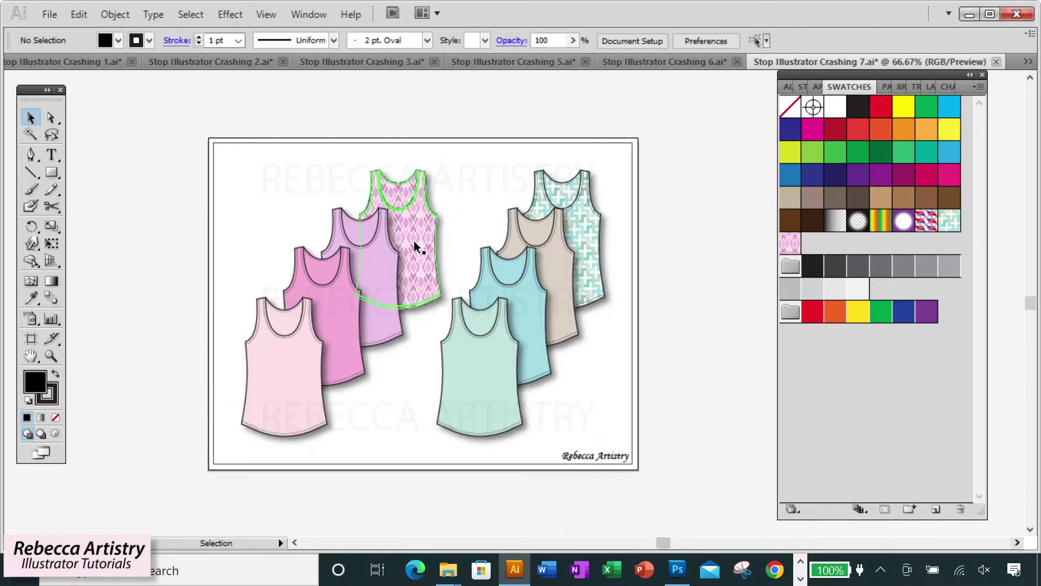
{"action": "left_click_drag", "start_coordinate": [226, 165], "coordinate": [633, 402]}
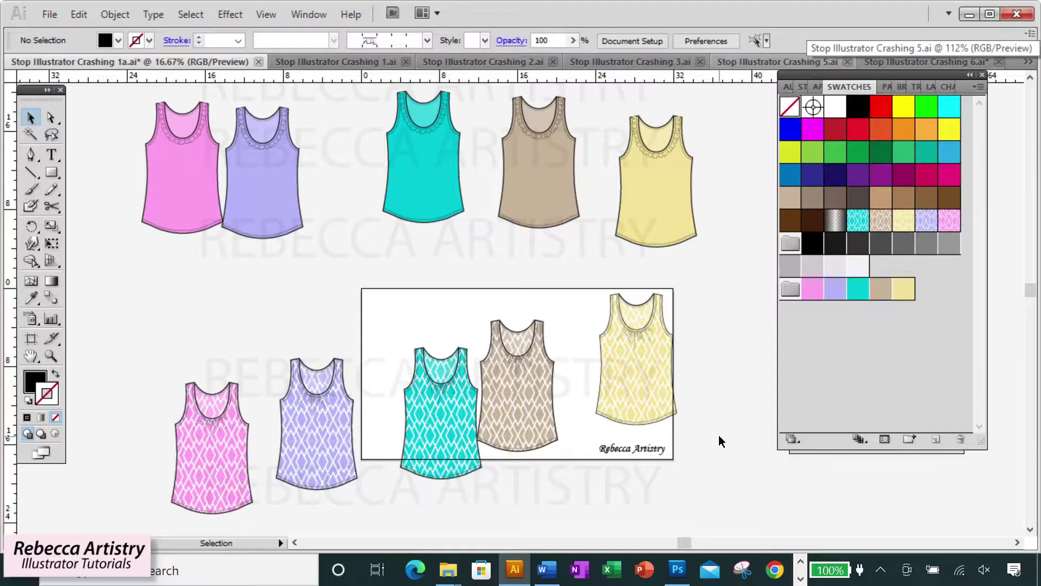
- Drag the patterned tank tops into a bottom row and align them along their bottoms
{"action": "scroll", "coordinate": [576, 480], "scroll_direction": "down", "scroll_amount": 1}
{"action": "left_click_drag", "start_coordinate": [518, 385], "coordinate": [539, 361]}
{"action": "left_click_drag", "start_coordinate": [441, 412], "coordinate": [434, 358]}
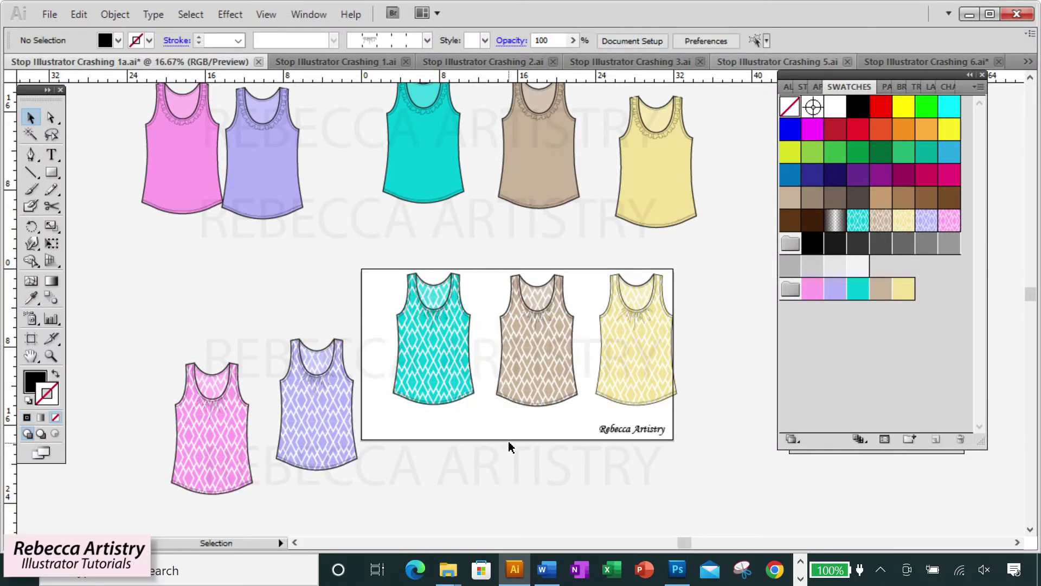
{"action": "left_click_drag", "start_coordinate": [317, 423], "coordinate": [325, 290]}
{"action": "left_click_drag", "start_coordinate": [212, 429], "coordinate": [208, 338]}
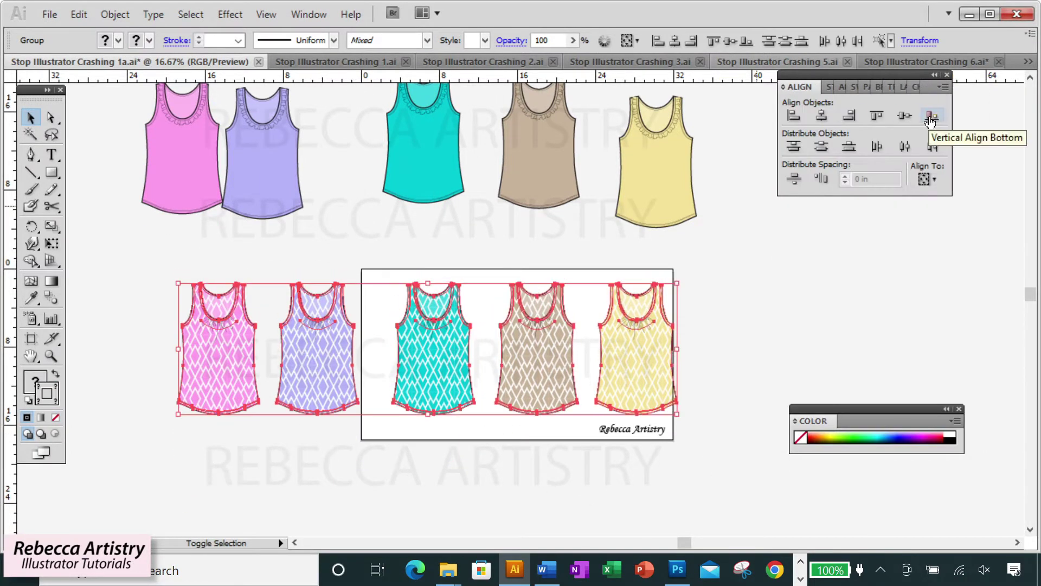
{"action": "left_click", "coordinate": [931, 115]}
- Space out the yellow, brown, teal, lavender and pink plain tops in the top row and align them
{"action": "left_click_drag", "start_coordinate": [642, 212], "coordinate": [611, 233]}
{"action": "left_click_drag", "start_coordinate": [560, 169], "coordinate": [544, 207]}
{"action": "left_click_drag", "start_coordinate": [423, 163], "coordinate": [423, 212]}
{"action": "left_click_drag", "start_coordinate": [263, 162], "coordinate": [328, 204]}
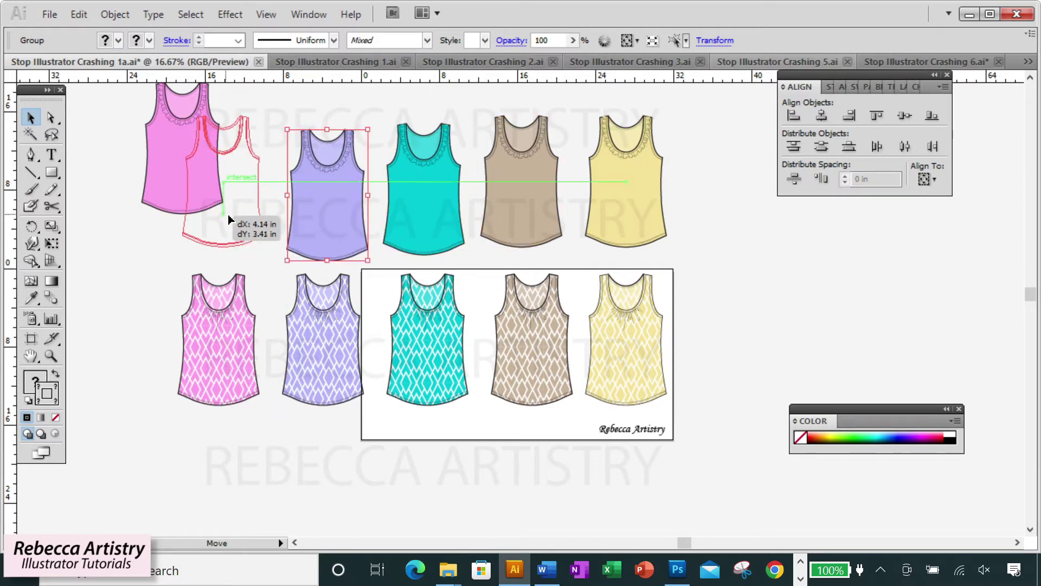
{"action": "left_click_drag", "start_coordinate": [182, 163], "coordinate": [229, 203]}
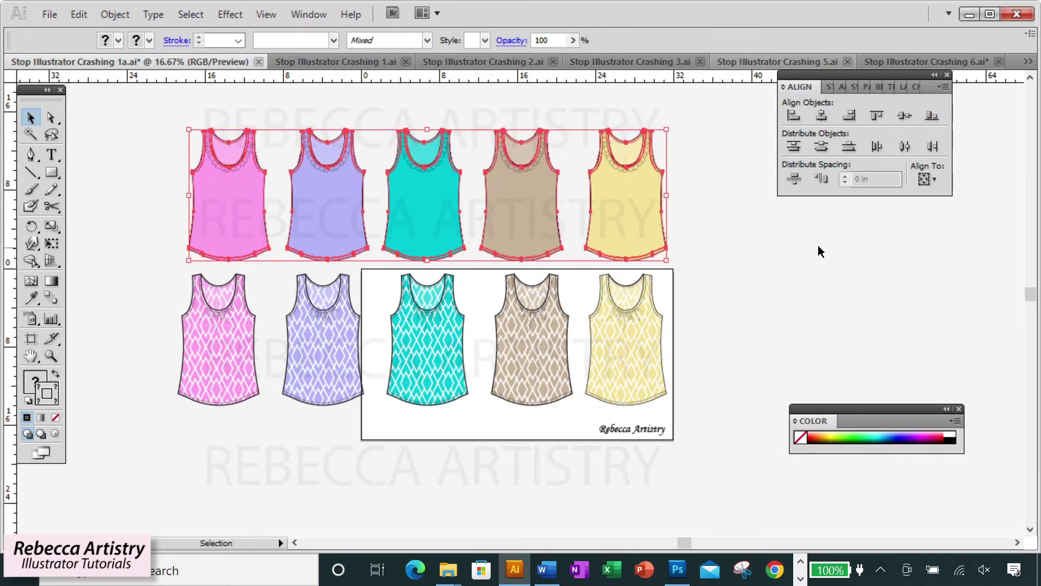
{"action": "left_click", "coordinate": [818, 248]}
- Stretch the artboard up, left and right with the Artboard tool to enclose all ten tops
{"action": "key", "text": "shift+o"}
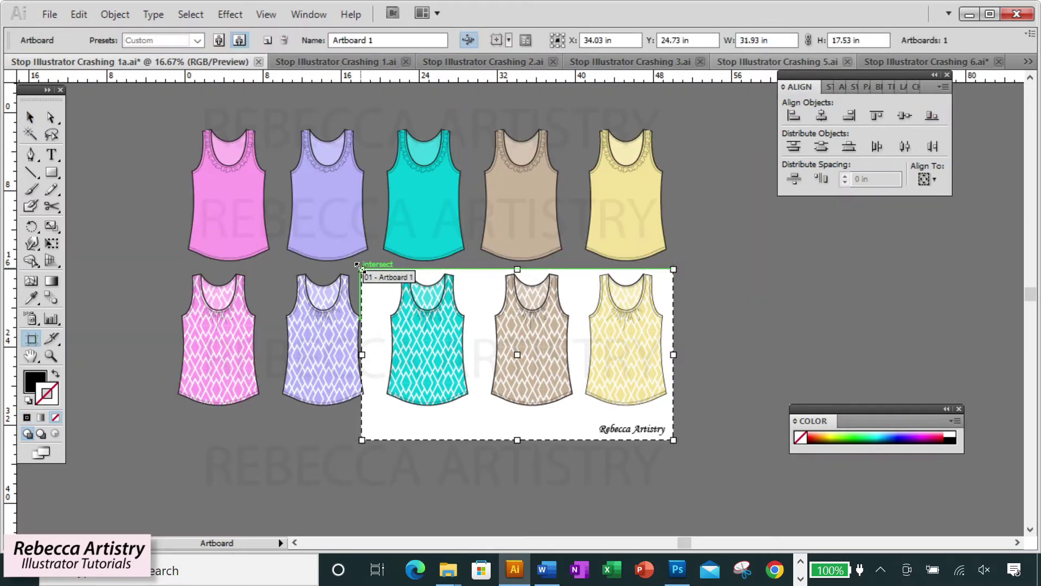
{"action": "left_click_drag", "start_coordinate": [362, 269], "coordinate": [163, 95]}
{"action": "left_click_drag", "start_coordinate": [684, 97], "coordinate": [743, 96]}
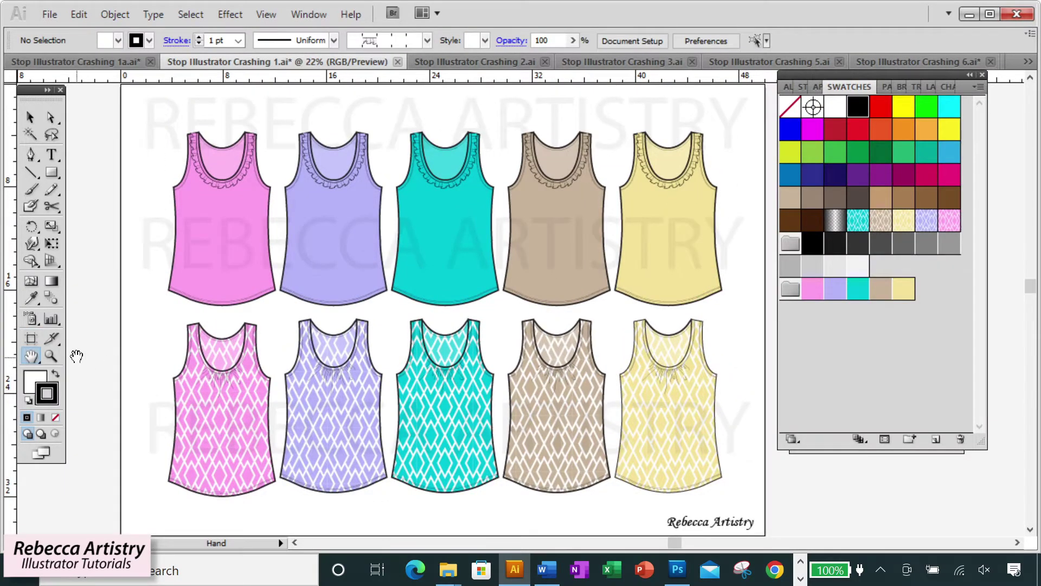
{"action": "key", "text": "z"}
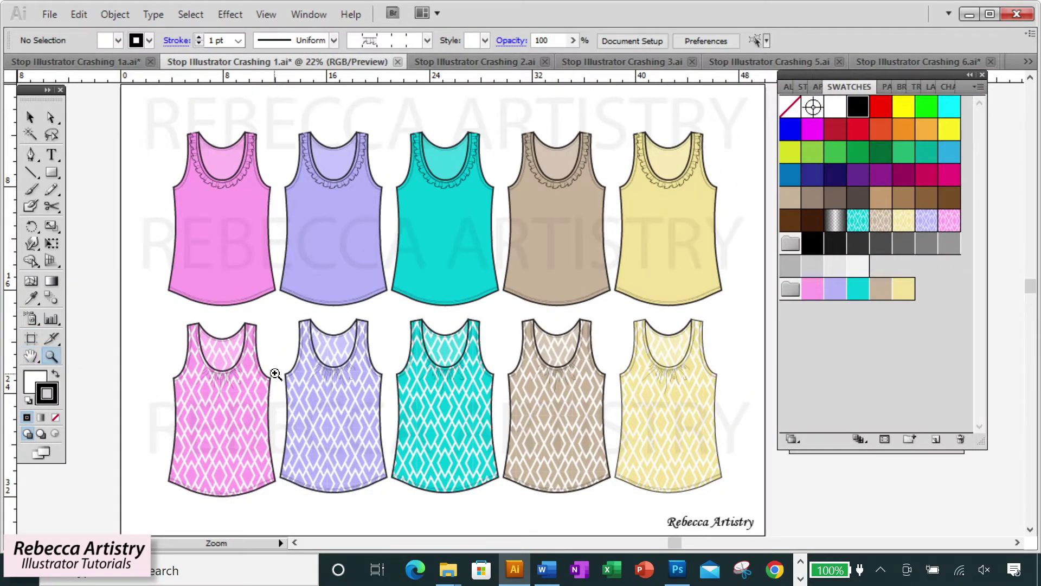
{"action": "left_click", "coordinate": [254, 367]}
{"action": "left_click", "coordinate": [500, 293]}
{"action": "left_click", "coordinate": [524, 312]}
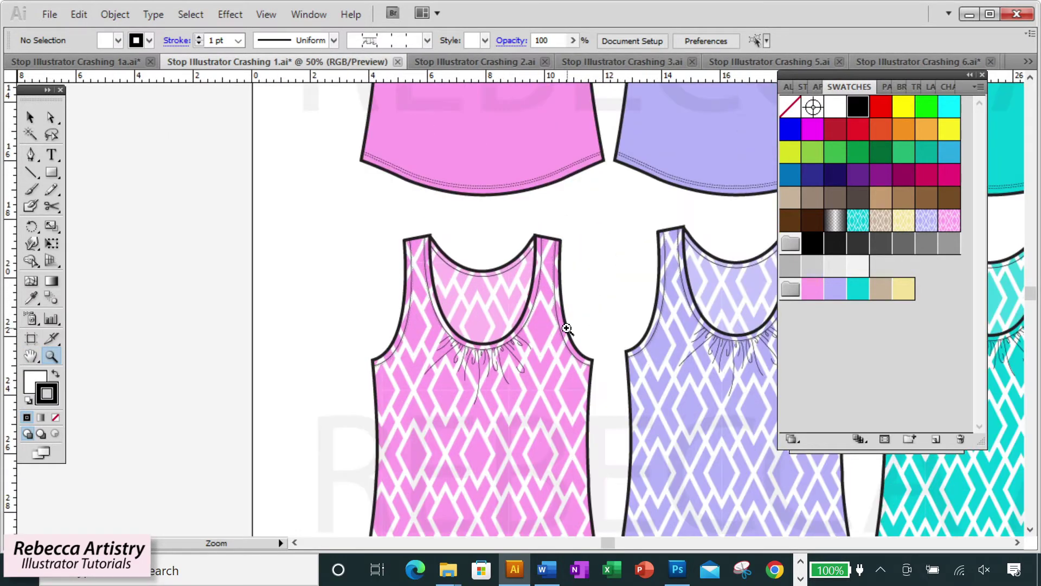
{"action": "scroll", "coordinate": [566, 328], "scroll_direction": "up", "scroll_amount": 6}
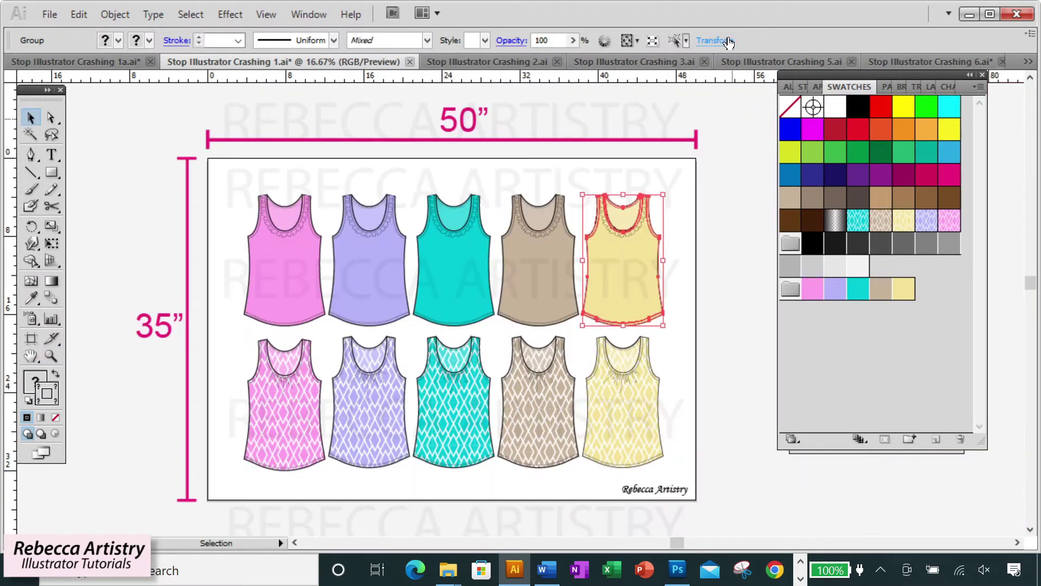
{"action": "left_click", "coordinate": [716, 41]}
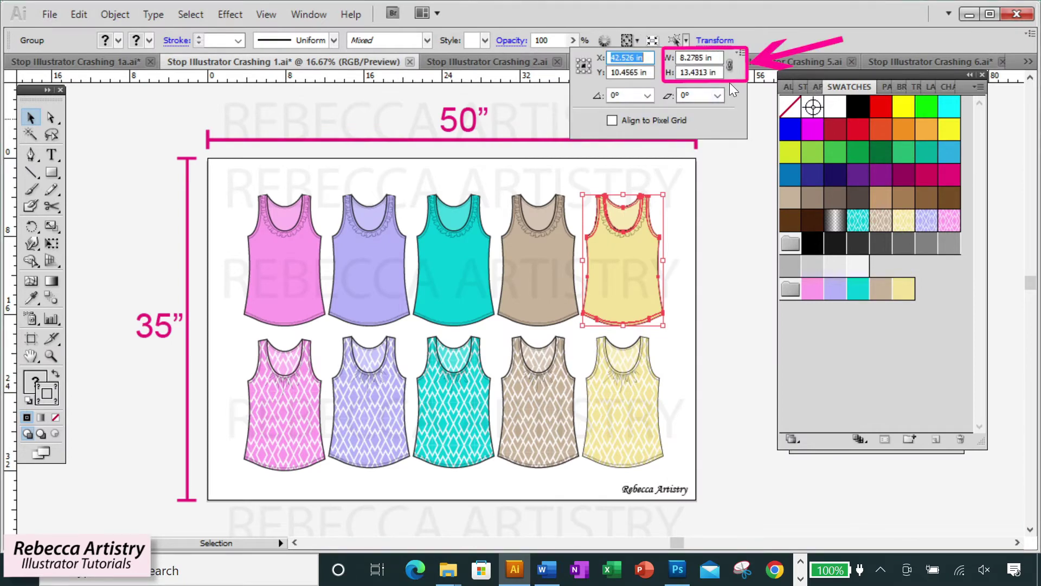
{"action": "left_click", "coordinate": [721, 233]}
{"action": "left_click", "coordinate": [722, 240]}
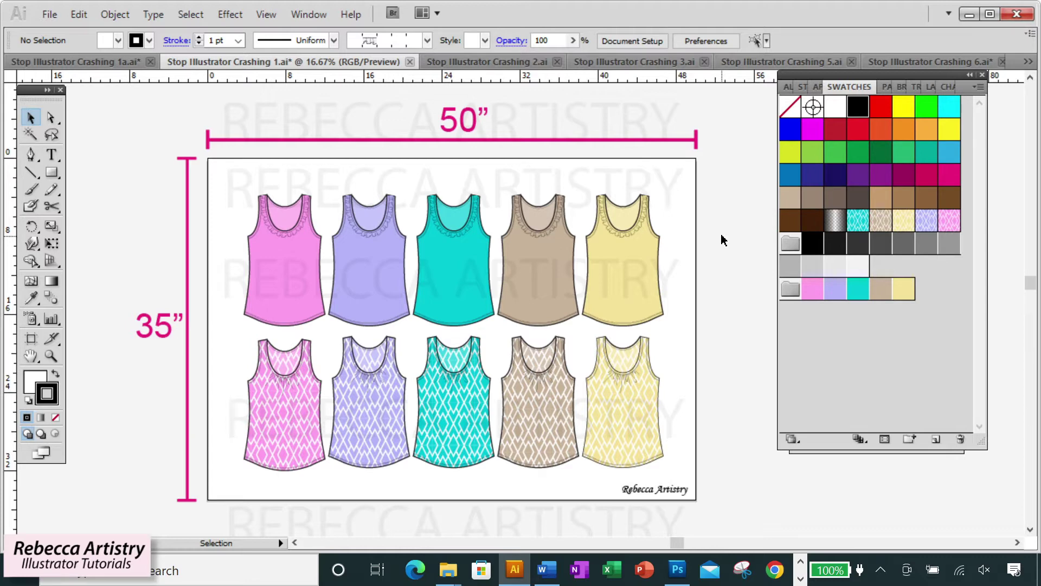
- Create a new document with the Tabloid 17 × 11 in page size
{"action": "left_click", "coordinate": [53, 15]}
{"action": "left_click", "coordinate": [76, 32]}
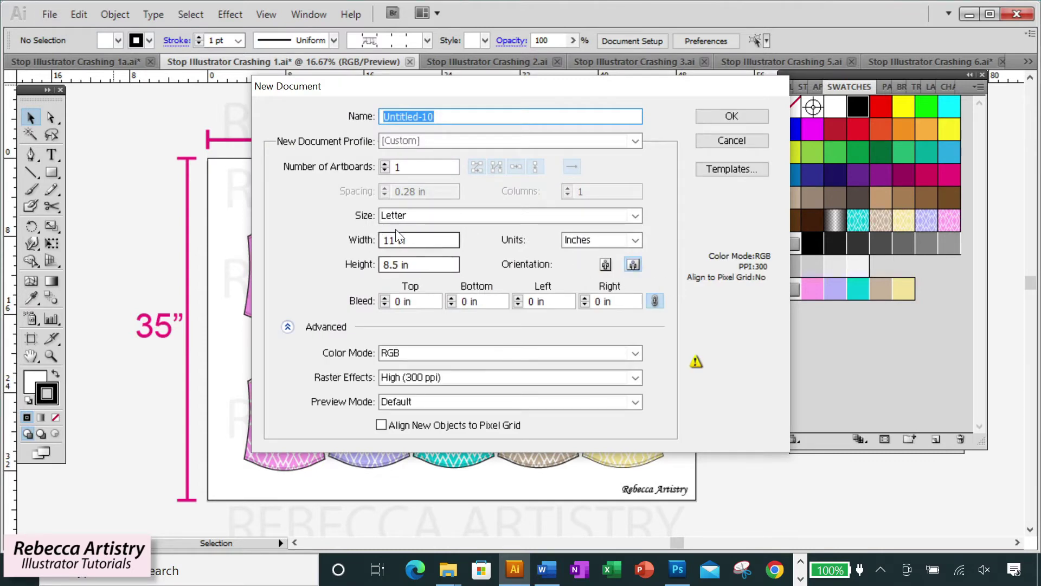
{"action": "left_click", "coordinate": [636, 215]}
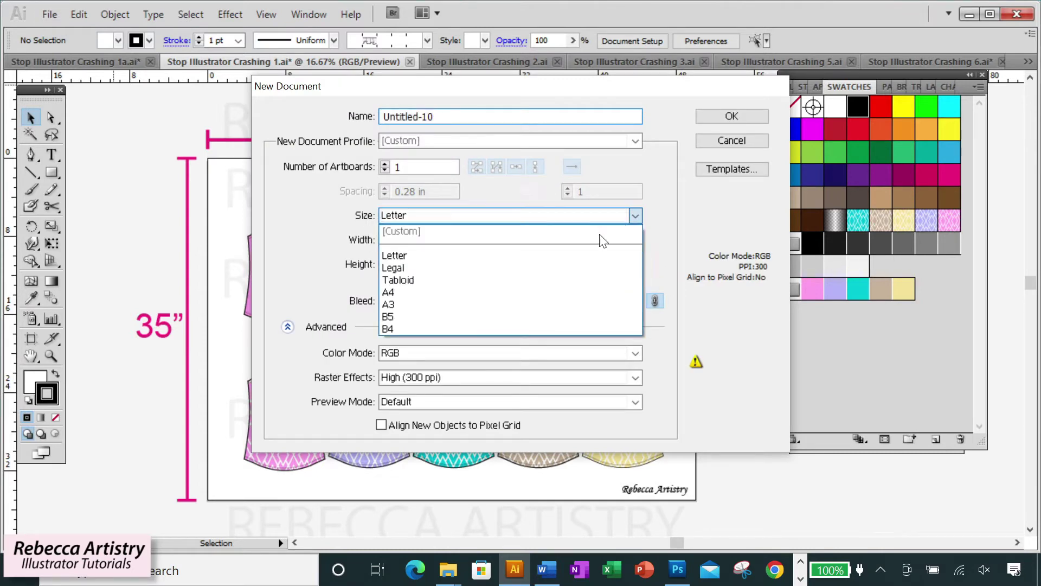
{"action": "left_click", "coordinate": [512, 280]}
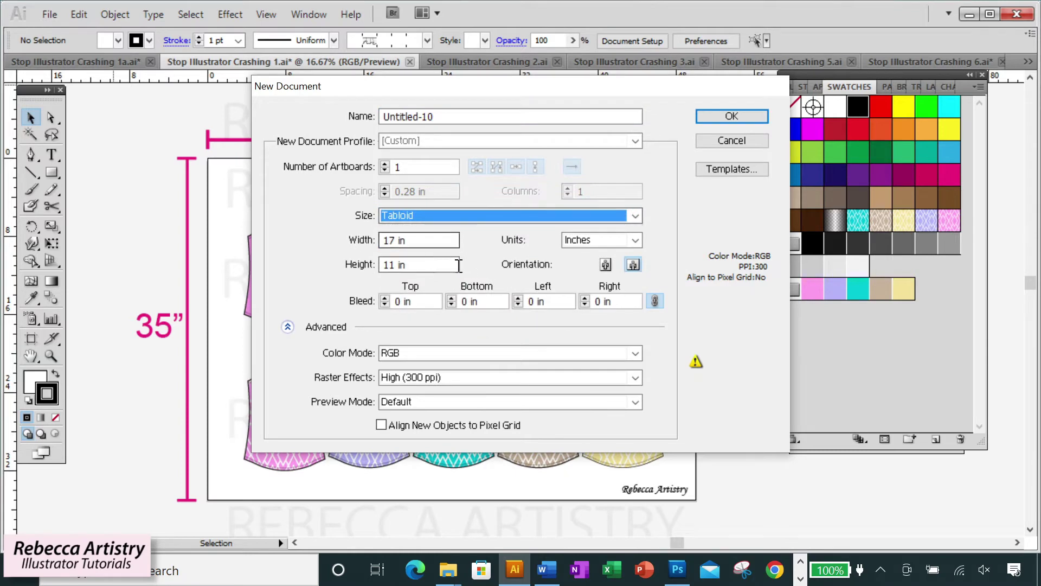
{"action": "left_click", "coordinate": [733, 116]}
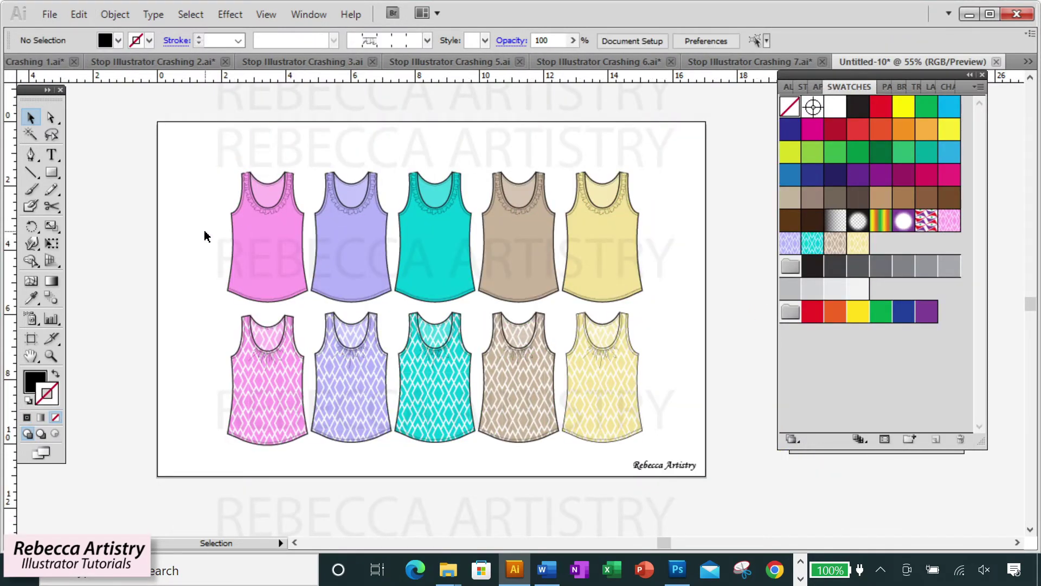
- Scale all ten tank tops uniformly to 115%
{"action": "left_click_drag", "start_coordinate": [205, 235], "coordinate": [630, 385]}
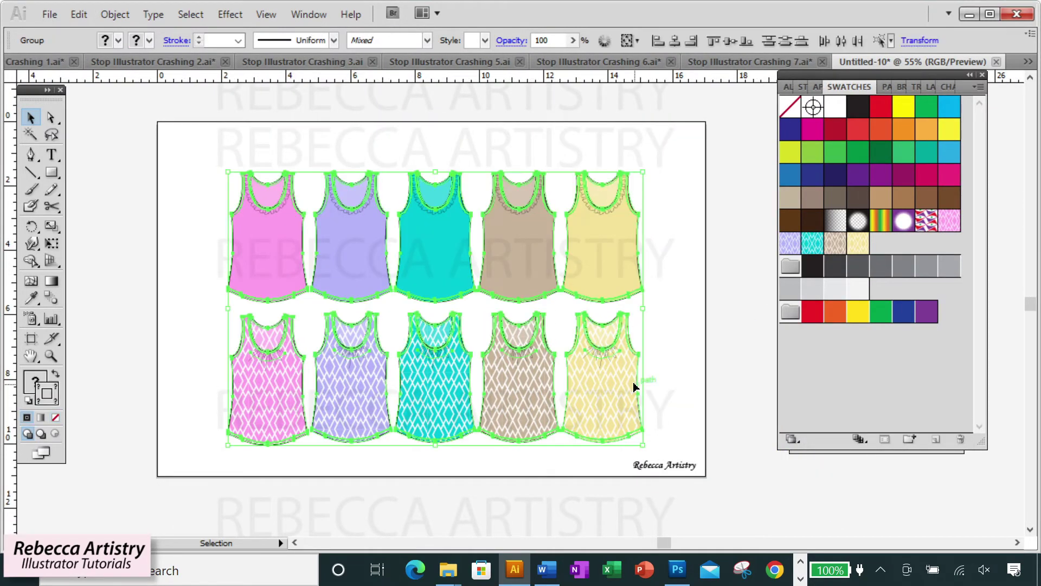
{"action": "right_click", "coordinate": [633, 382]}
{"action": "mouse_move", "coordinate": [711, 498]}
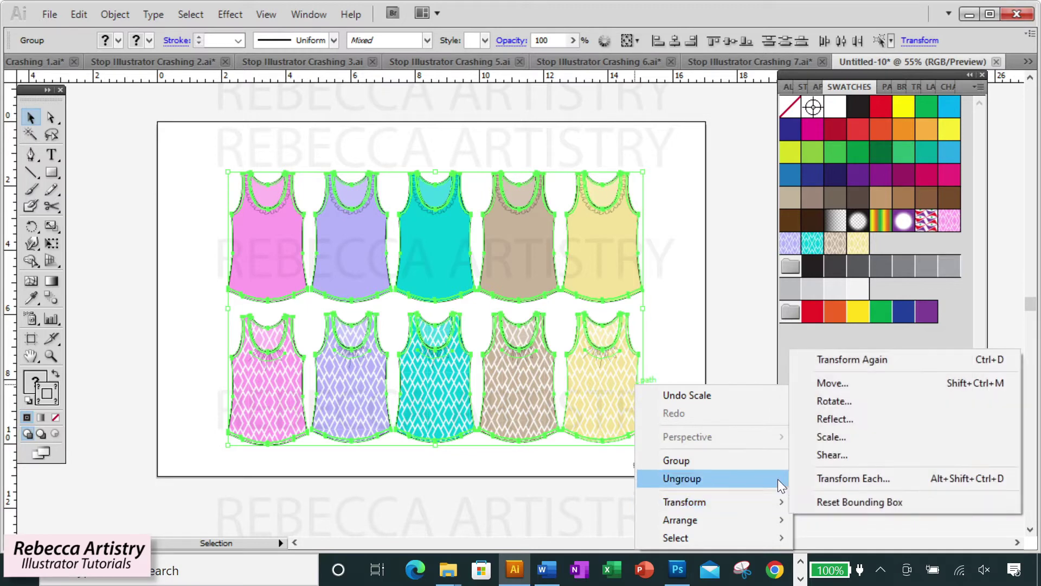
{"action": "left_click", "coordinate": [833, 438]}
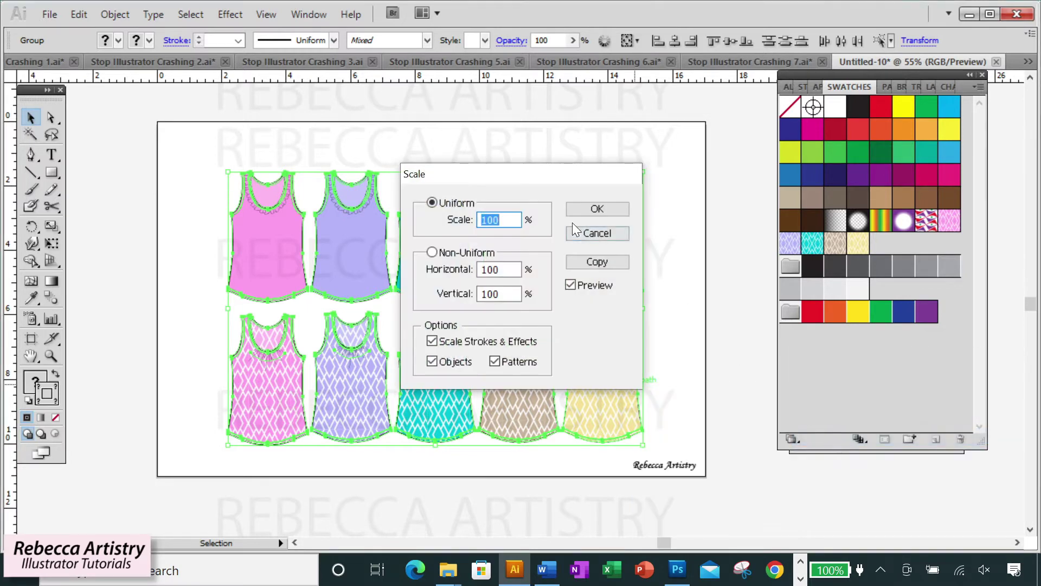
{"action": "left_click_drag", "start_coordinate": [545, 174], "coordinate": [827, 224]}
{"action": "type", "text": "1"}
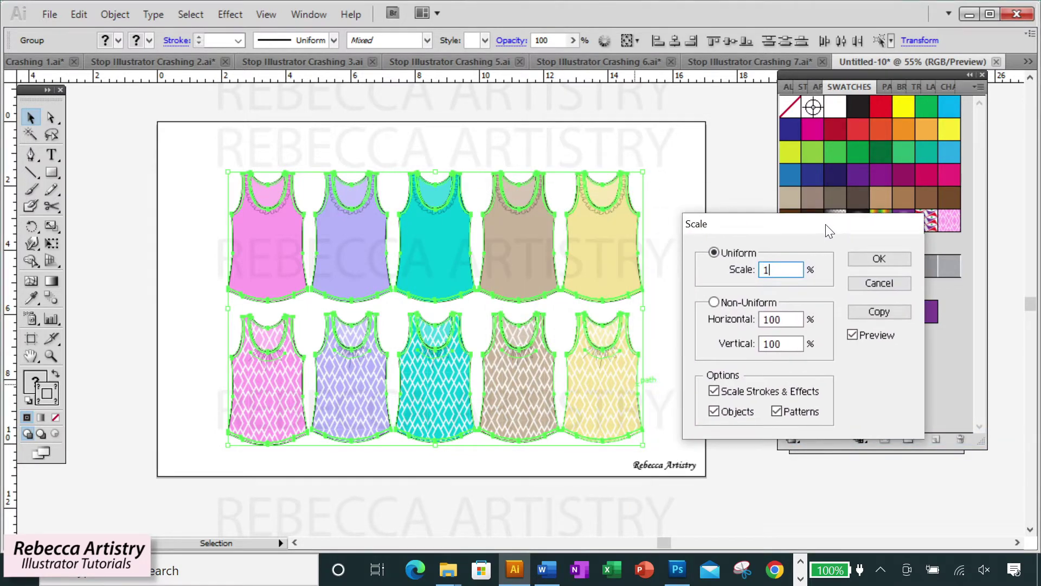
{"action": "type", "text": "15"}
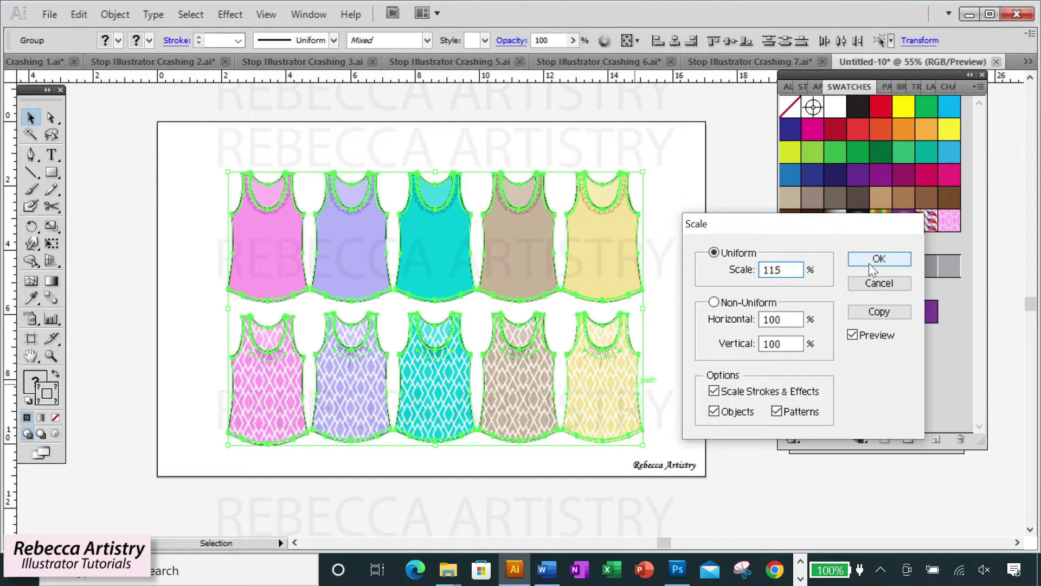
{"action": "left_click", "coordinate": [869, 260]}
- Nudge the tank-top group 0.24 in higher on the page and deselect it
{"action": "left_click", "coordinate": [748, 256]}
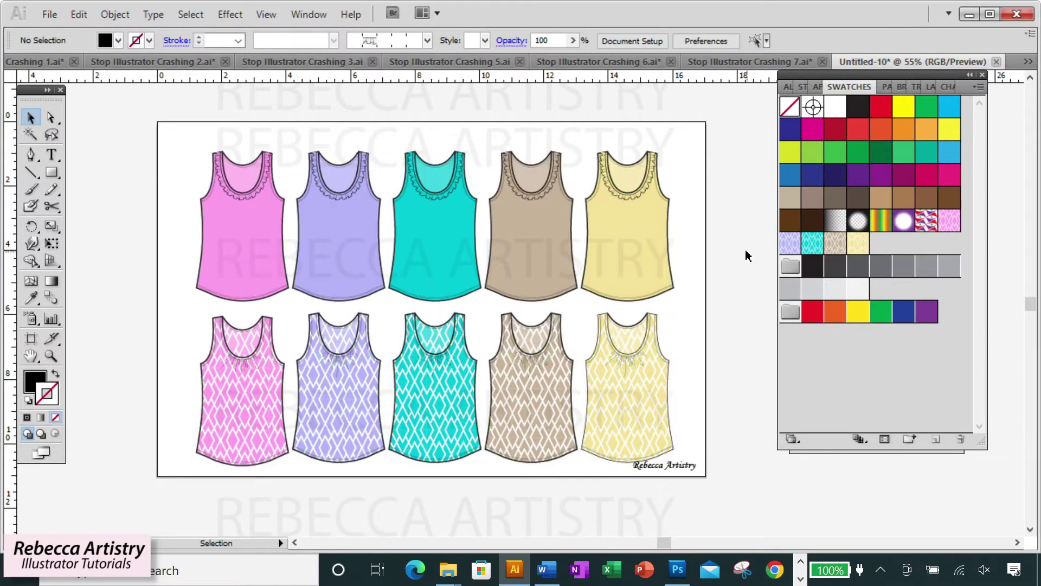
{"action": "left_click", "coordinate": [627, 404]}
{"action": "left_click_drag", "start_coordinate": [624, 404], "coordinate": [624, 398]}
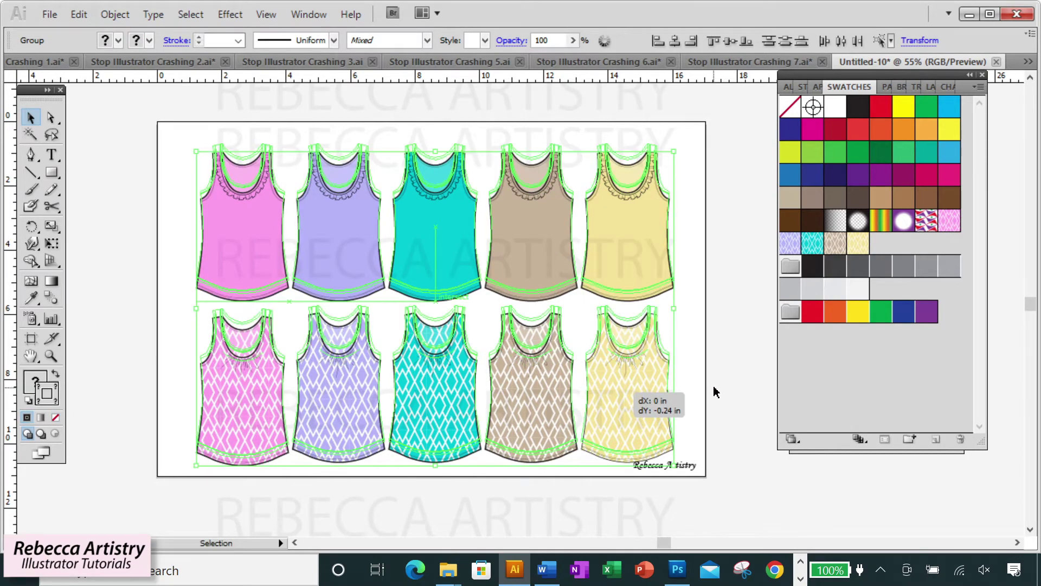
{"action": "left_click", "coordinate": [742, 378]}
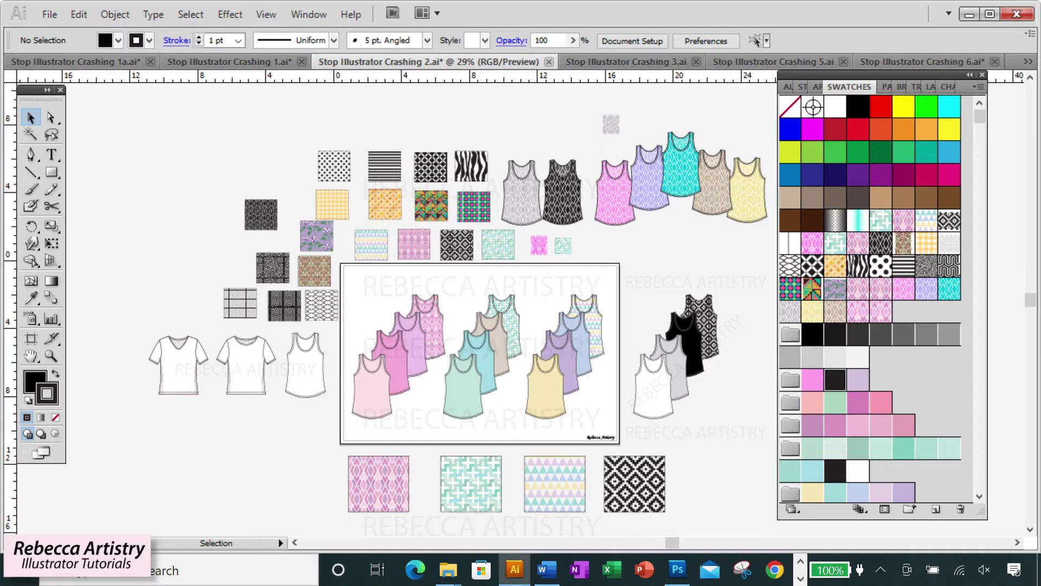
- Switch to Stop Illustrator Crashing 2.ai and scroll down to its pattern tiles
{"action": "left_click", "coordinate": [1017, 543]}
{"action": "scroll", "coordinate": [719, 491], "scroll_direction": "down", "scroll_amount": 1}
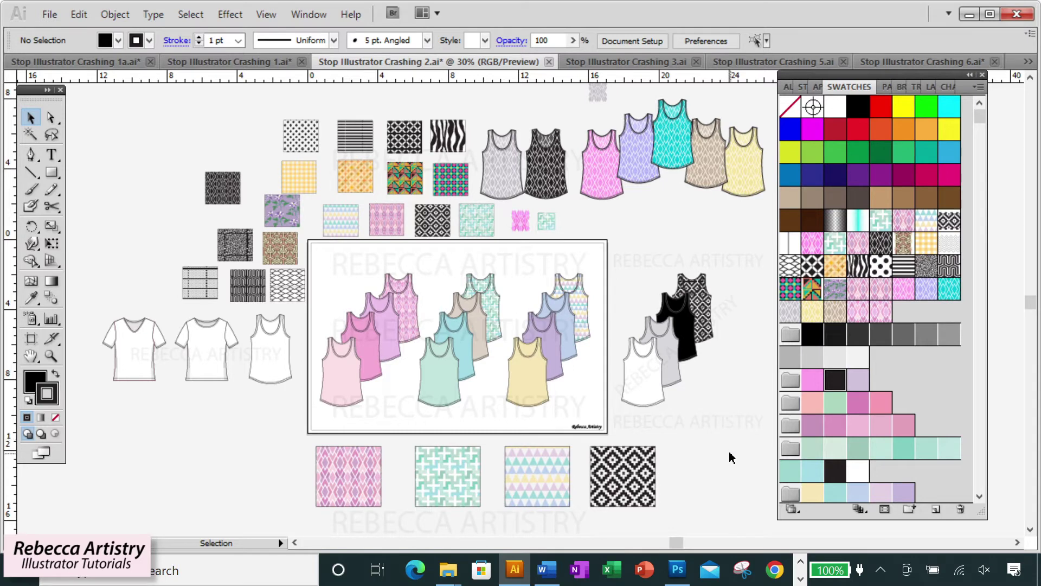
- Undo the last change and shrink the pink diamond pattern group to 15%
{"action": "key", "text": "ctrl+z"}
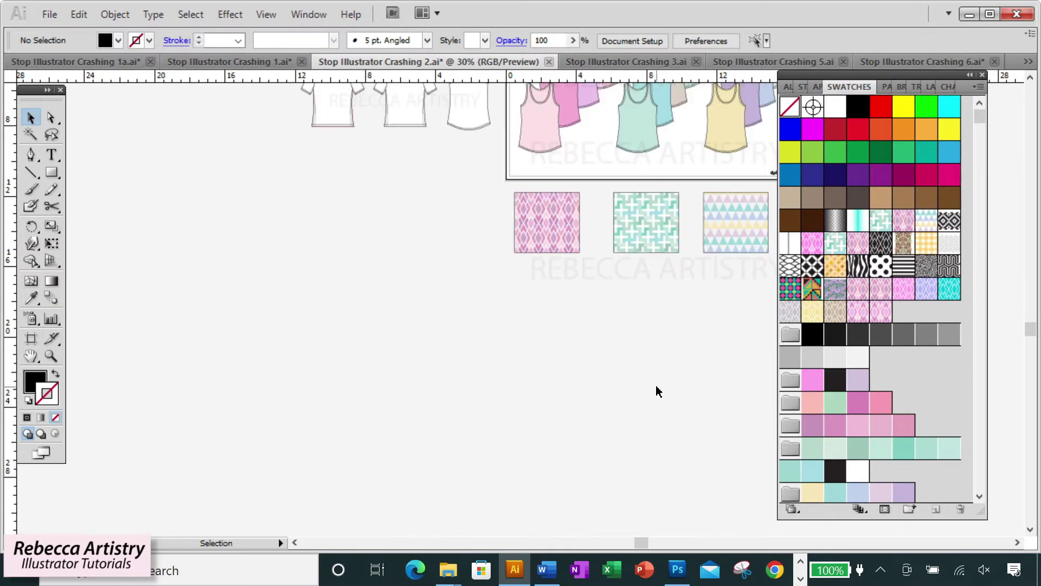
{"action": "left_click", "coordinate": [629, 375]}
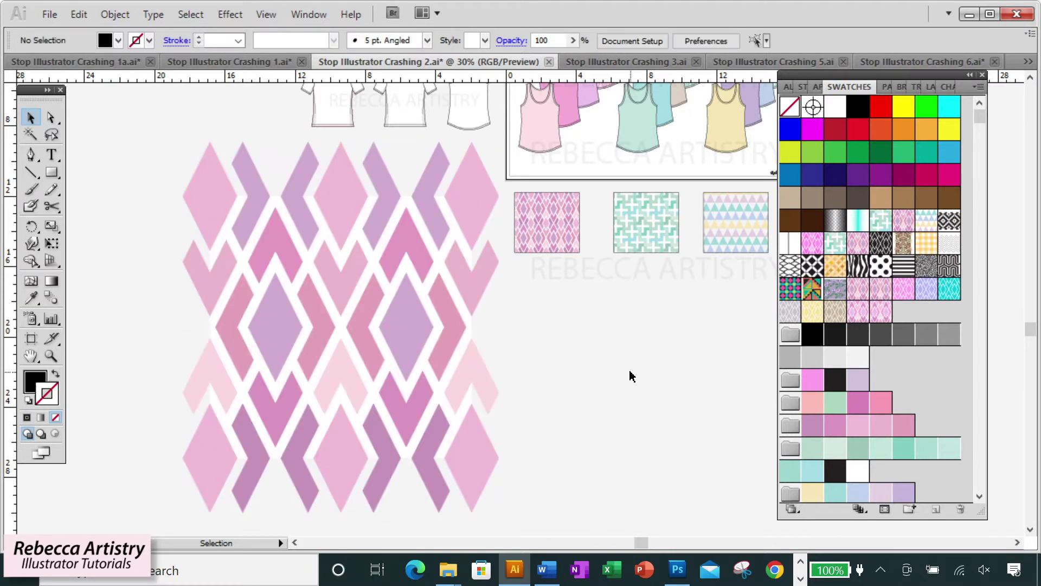
{"action": "scroll", "coordinate": [634, 374], "scroll_direction": "up", "scroll_amount": 4}
{"action": "scroll", "coordinate": [640, 380], "scroll_direction": "down", "scroll_amount": 5}
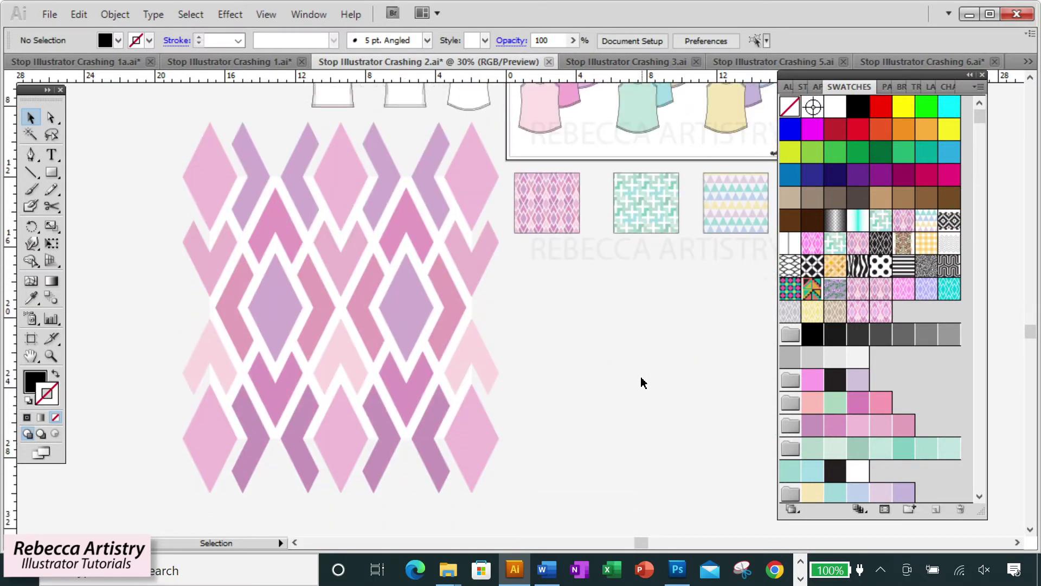
{"action": "left_click", "coordinate": [415, 326]}
{"action": "right_click", "coordinate": [414, 324]}
{"action": "mouse_move", "coordinate": [493, 442]}
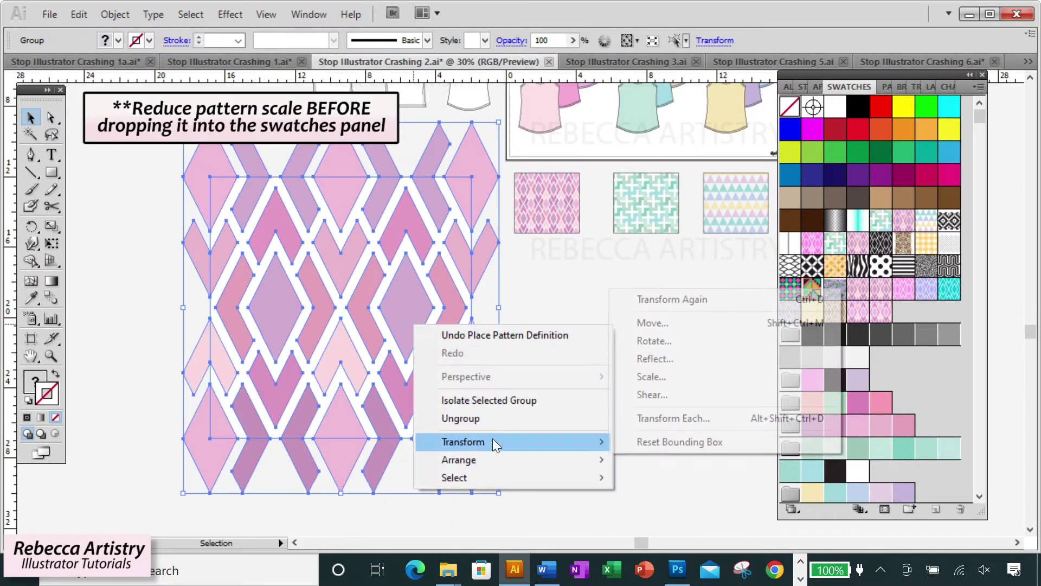
{"action": "left_click", "coordinate": [656, 376]}
{"action": "type", "text": "1"}
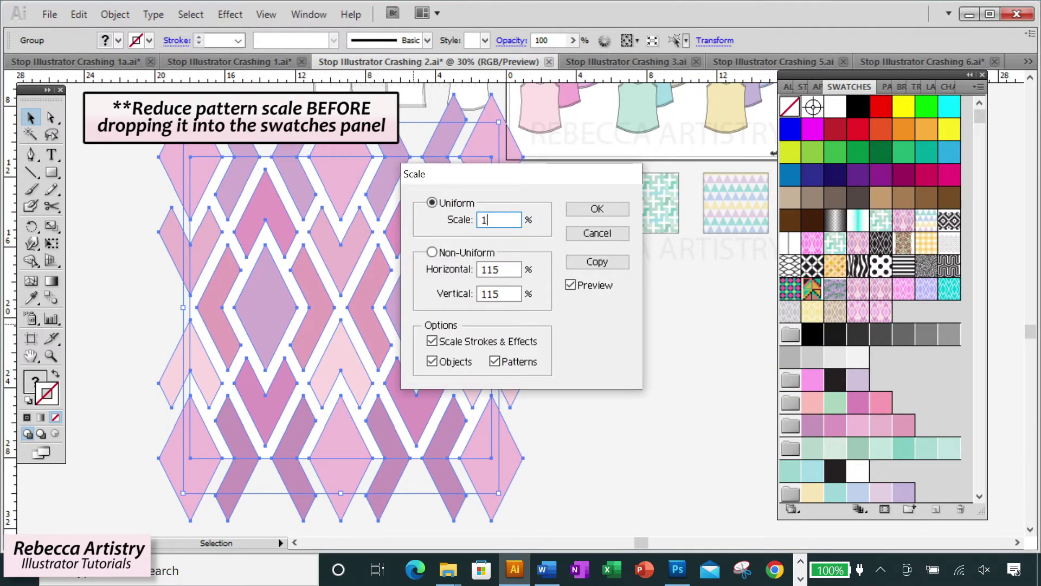
{"action": "type", "text": "5"}
{"action": "key", "text": "Return"}
- Drag the small pink diamond pattern into the Swatches panel as a new swatch
{"action": "left_click", "coordinate": [565, 365]}
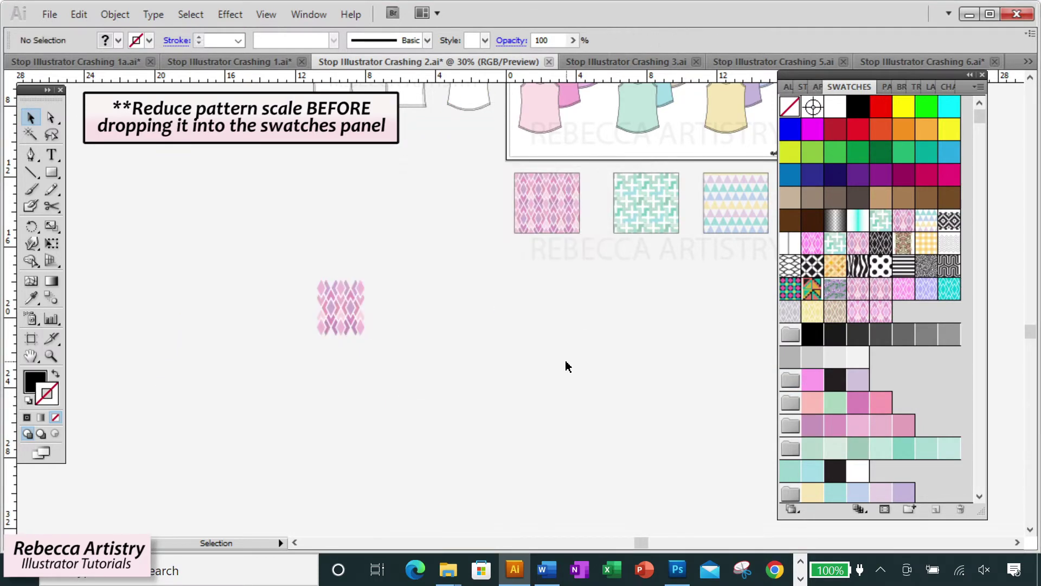
{"action": "left_click", "coordinate": [353, 326]}
{"action": "left_click_drag", "start_coordinate": [354, 325], "coordinate": [915, 371]}
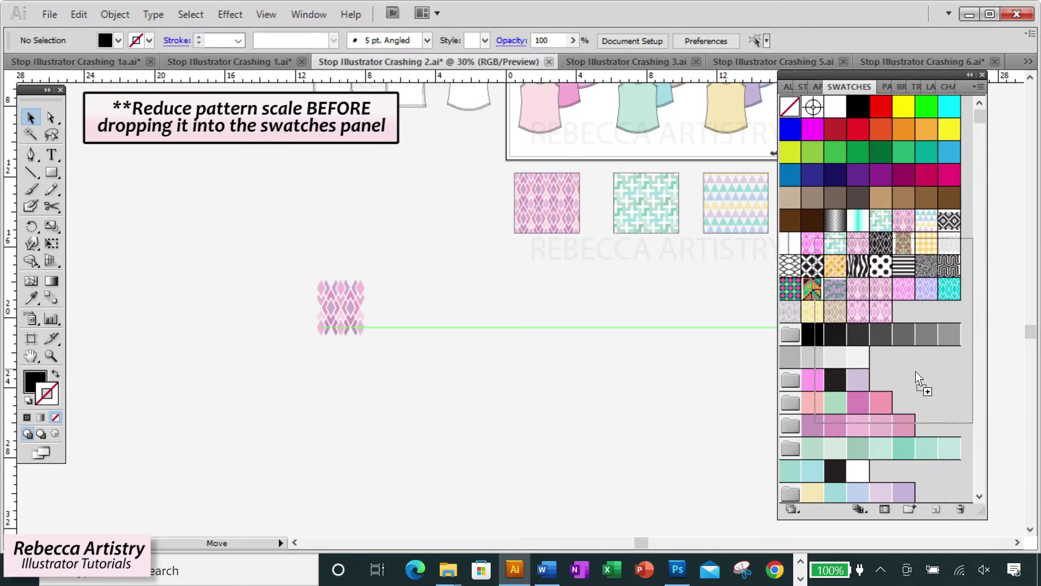
{"action": "left_click", "coordinate": [731, 402]}
{"action": "scroll", "coordinate": [689, 368], "scroll_direction": "up", "scroll_amount": 5}
{"action": "left_click", "coordinate": [51, 356]}
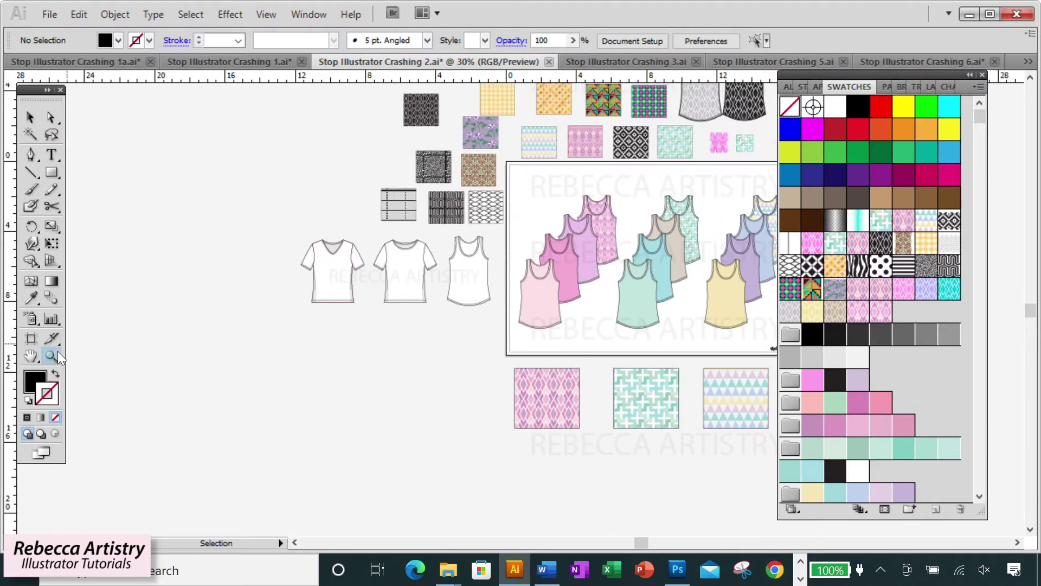
{"action": "left_click", "coordinate": [565, 288]}
{"action": "left_click", "coordinate": [523, 282]}
{"action": "left_click", "coordinate": [579, 306]}
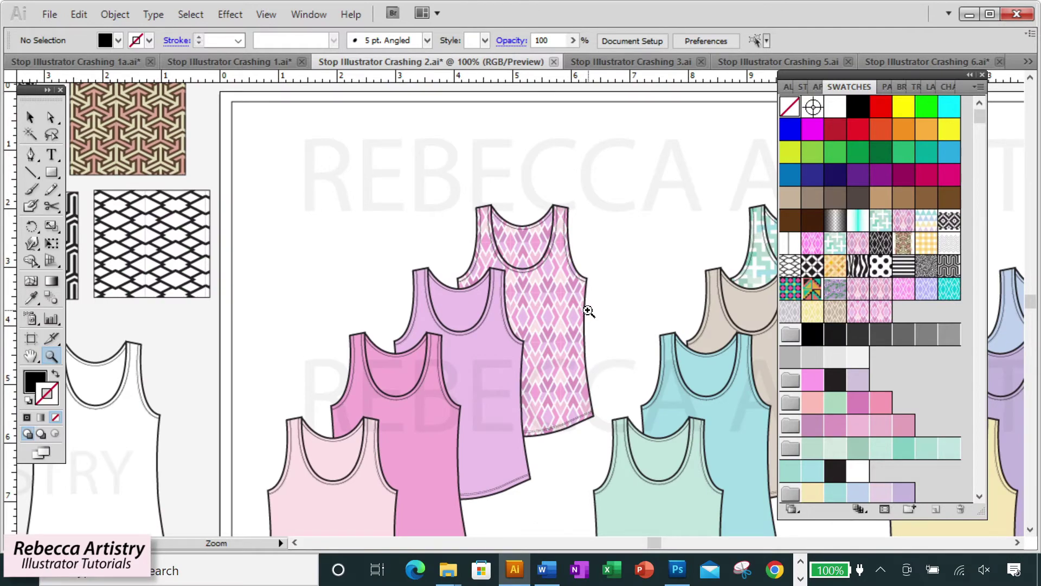
{"action": "left_click", "coordinate": [589, 310], "text": "alt"}
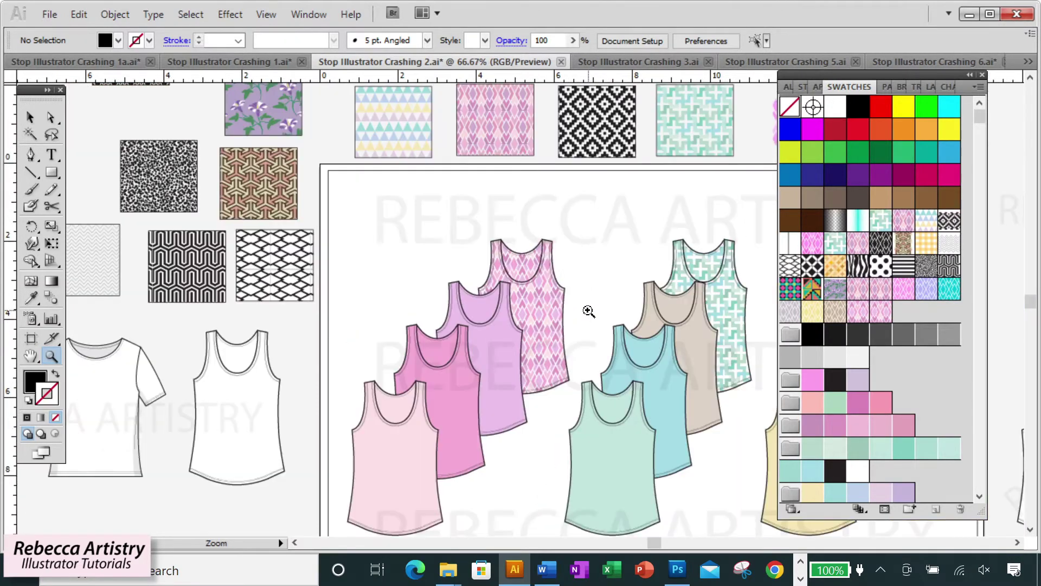
{"action": "left_click", "coordinate": [672, 400], "text": "alt"}
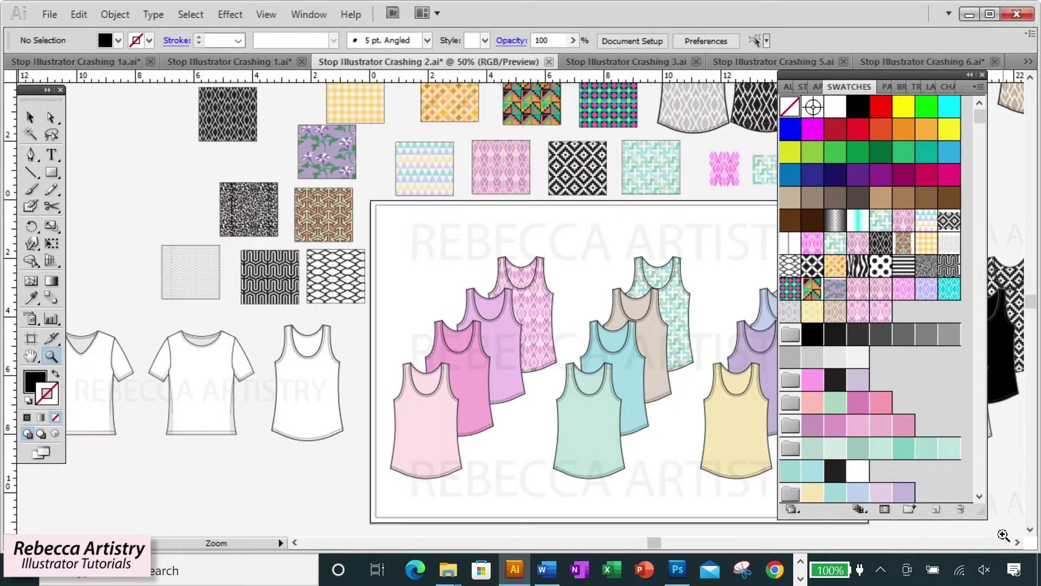
{"action": "left_click", "coordinate": [1017, 542]}
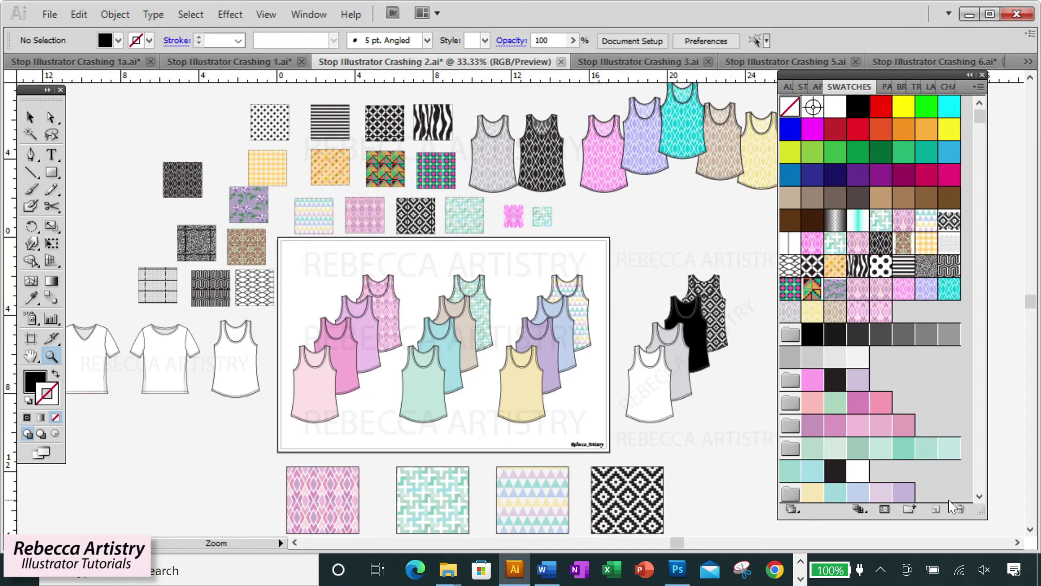
{"action": "key", "text": "ctrl+minus"}
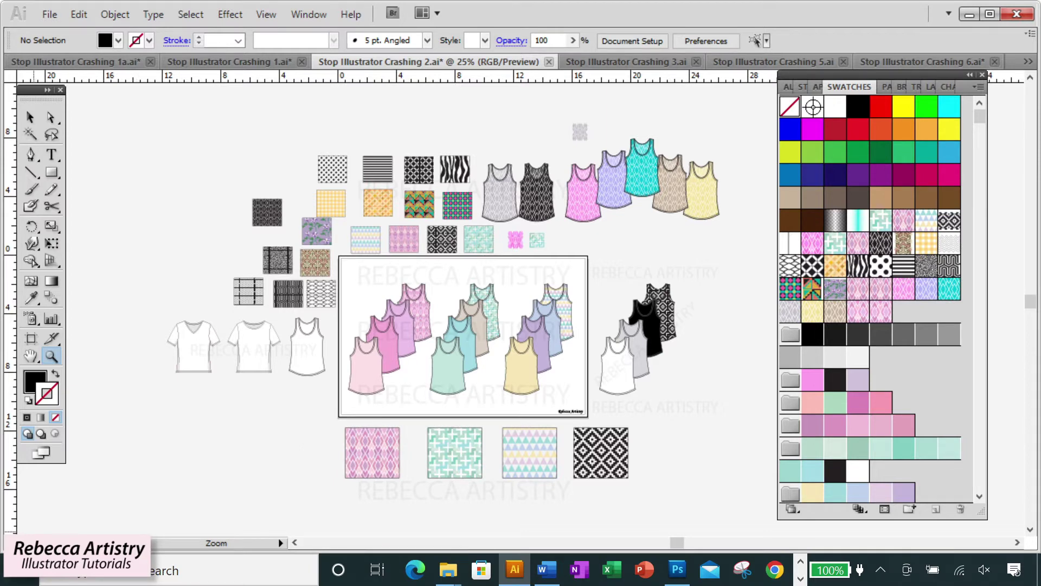
{"action": "scroll", "coordinate": [525, 307], "scroll_direction": "up", "scroll_amount": 2}
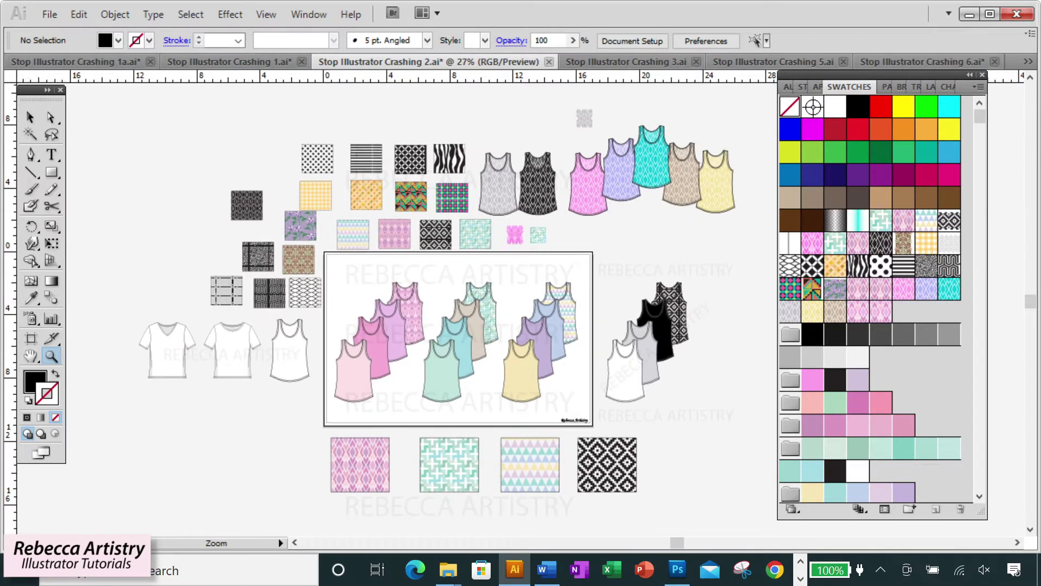
{"action": "scroll", "coordinate": [524, 307], "scroll_direction": "up", "scroll_amount": 1}
{"action": "scroll", "coordinate": [455, 308], "scroll_direction": "up", "scroll_amount": 1}
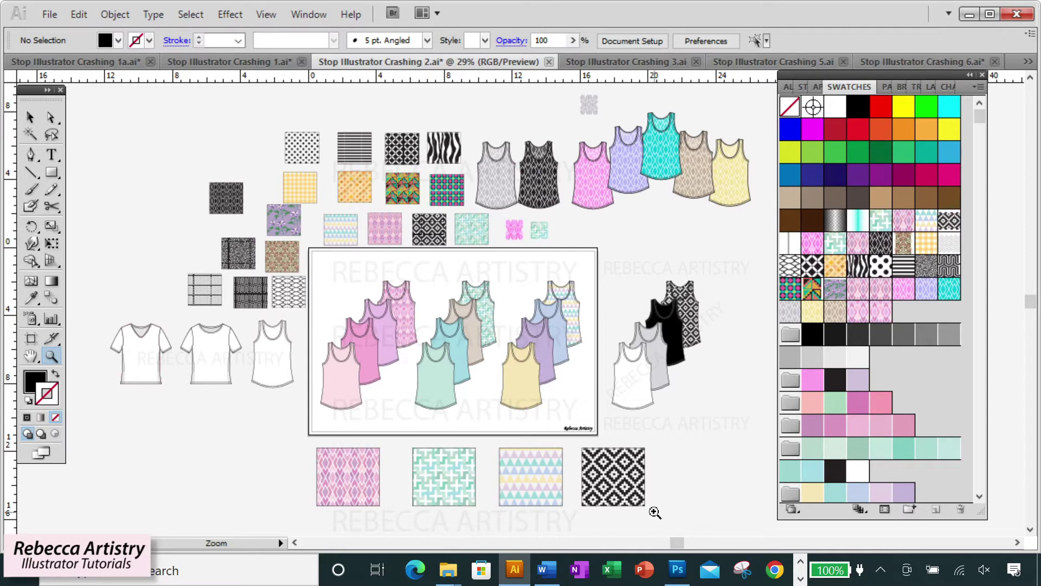
- Move a tank-top group into place among the other tanks
{"action": "key", "text": "v"}
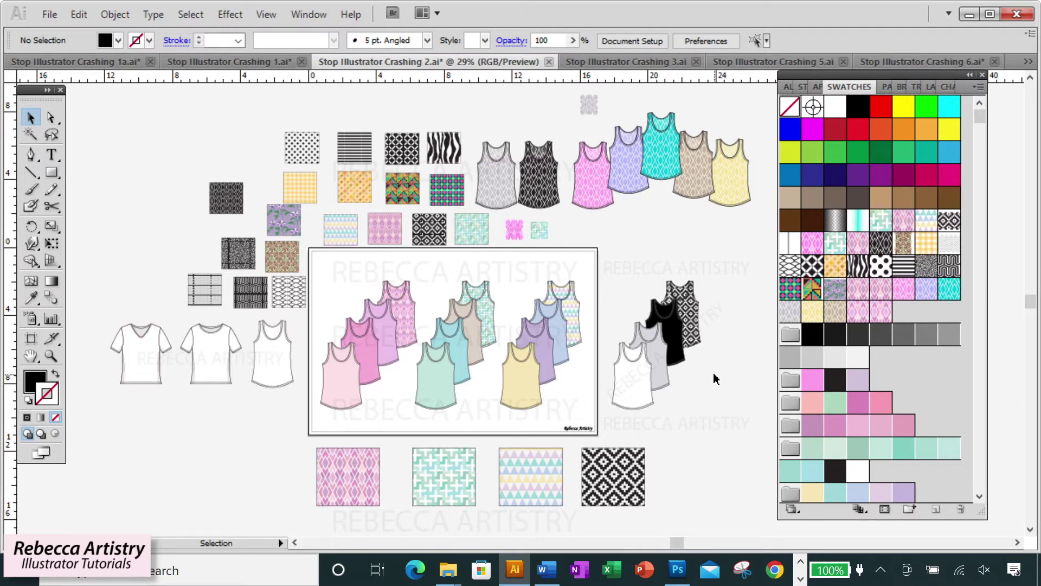
{"action": "left_click_drag", "start_coordinate": [541, 369], "coordinate": [477, 358]}
{"action": "left_click", "coordinate": [719, 404]}
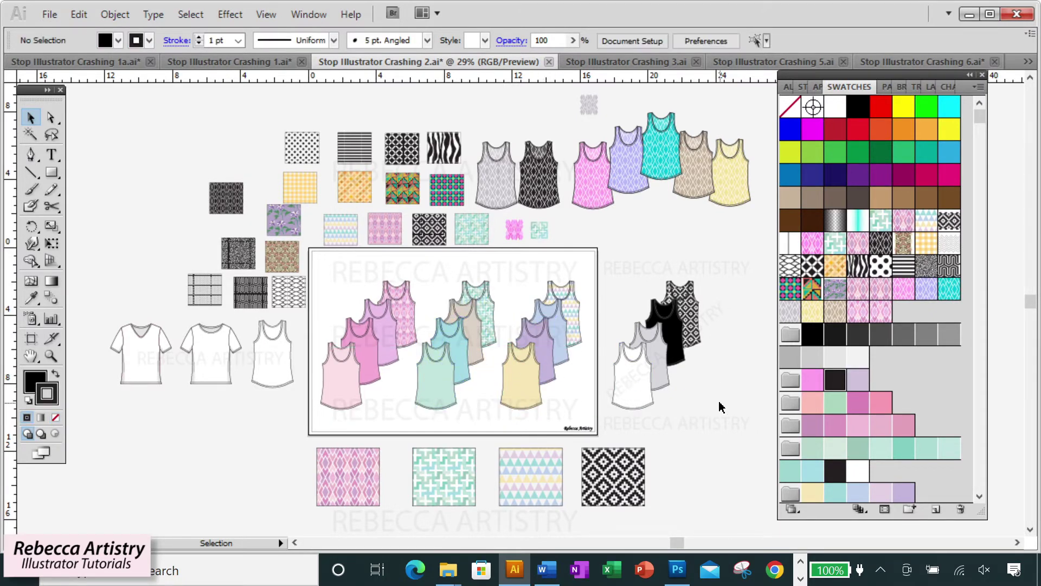
- Delete the stray swatches, extra tank tops, tees and bottom swatch squares around the artboard
{"action": "left_click_drag", "start_coordinate": [174, 105], "coordinate": [734, 205]}
{"action": "key", "text": "Delete"}
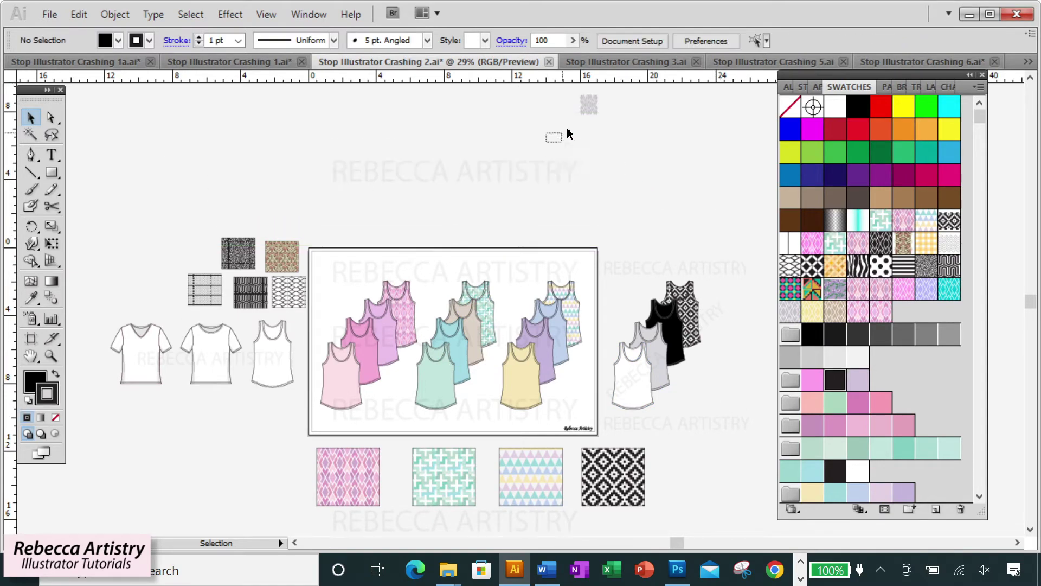
{"action": "scroll", "coordinate": [569, 134], "scroll_direction": "down", "scroll_amount": 2}
{"action": "left_click", "coordinate": [672, 249]}
{"action": "key", "text": "Delete"}
{"action": "left_click_drag", "start_coordinate": [295, 339], "coordinate": [108, 179]}
{"action": "key", "text": "Delete"}
{"action": "left_click_drag", "start_coordinate": [284, 402], "coordinate": [655, 456]}
{"action": "key", "text": "Delete"}
- Zoom in on the artboard and delete all unused swatches from the Swatches panel
{"action": "key", "text": "z"}
{"action": "left_click", "coordinate": [422, 283]}
{"action": "left_click", "coordinate": [979, 87]}
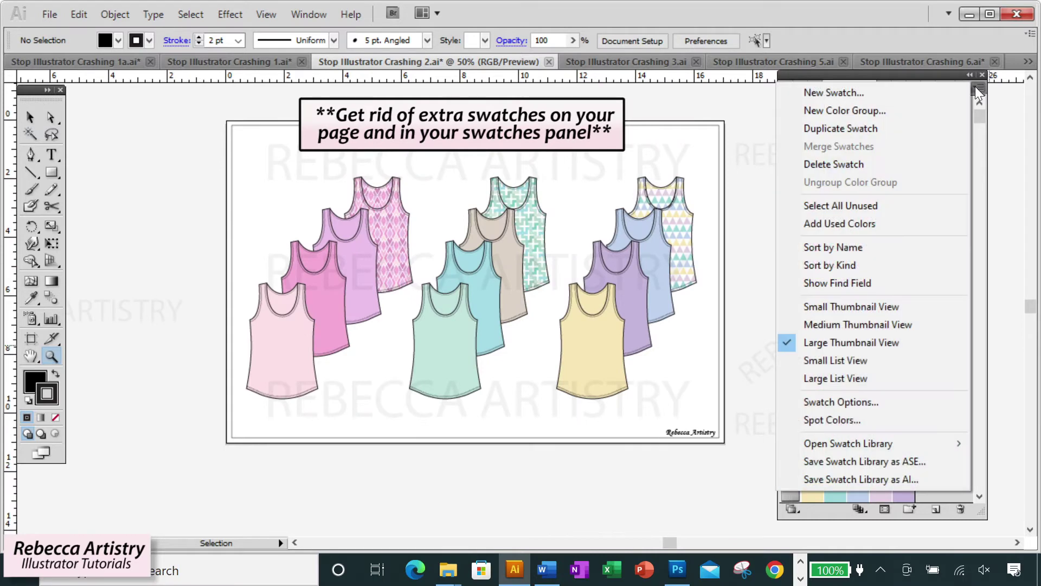
{"action": "left_click", "coordinate": [869, 206]}
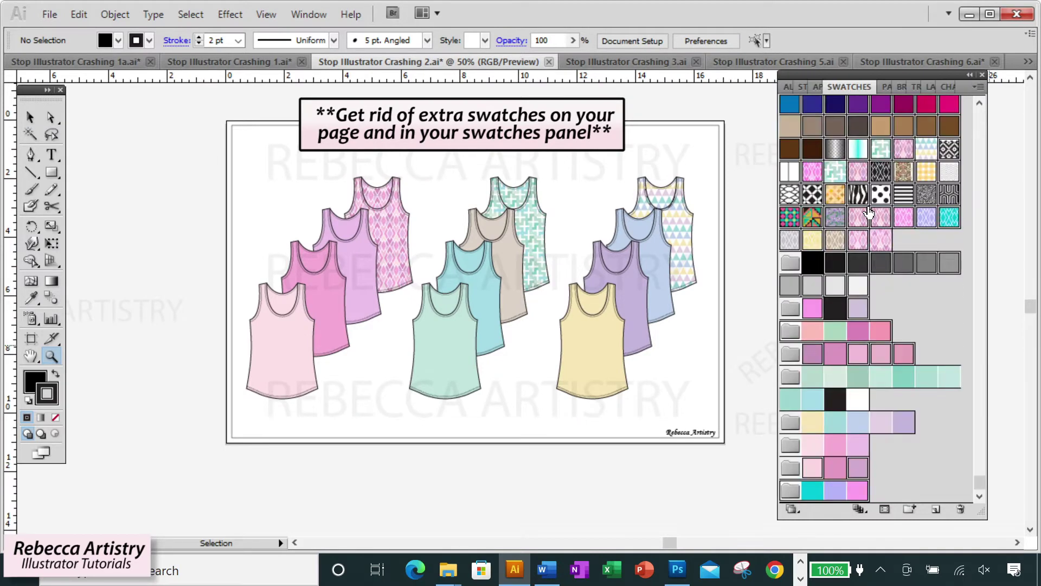
{"action": "left_click", "coordinate": [960, 509]}
{"action": "scroll", "coordinate": [926, 380], "scroll_direction": "up", "scroll_amount": 2}
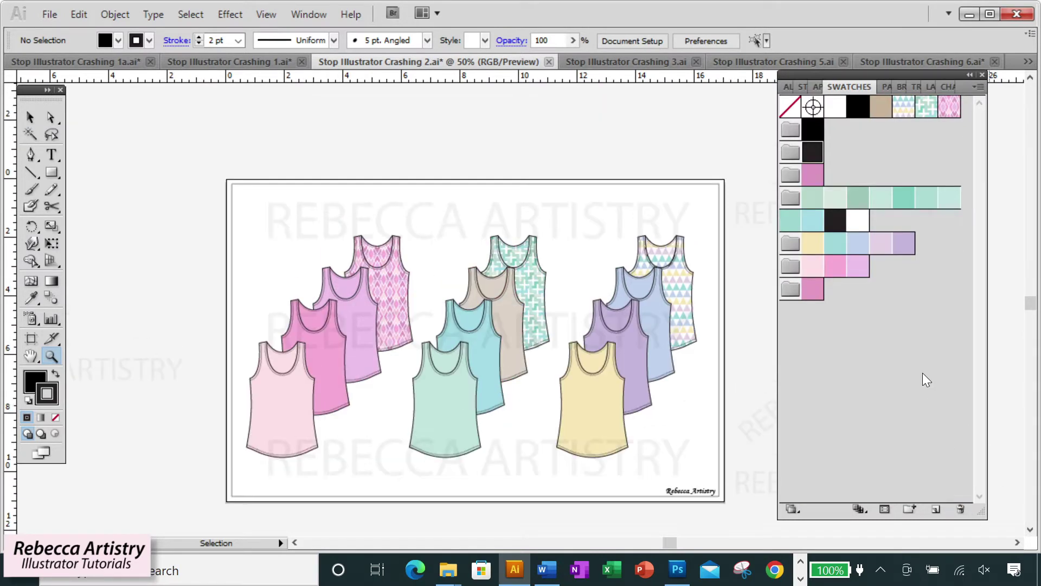
- Switch to the Stop Illustrator Crashing 1.ai document with the Direct Selection tool active
{"action": "left_click", "coordinate": [228, 62]}
{"action": "key", "text": "a"}
{"action": "left_click_drag", "start_coordinate": [658, 542], "coordinate": [613, 542]}
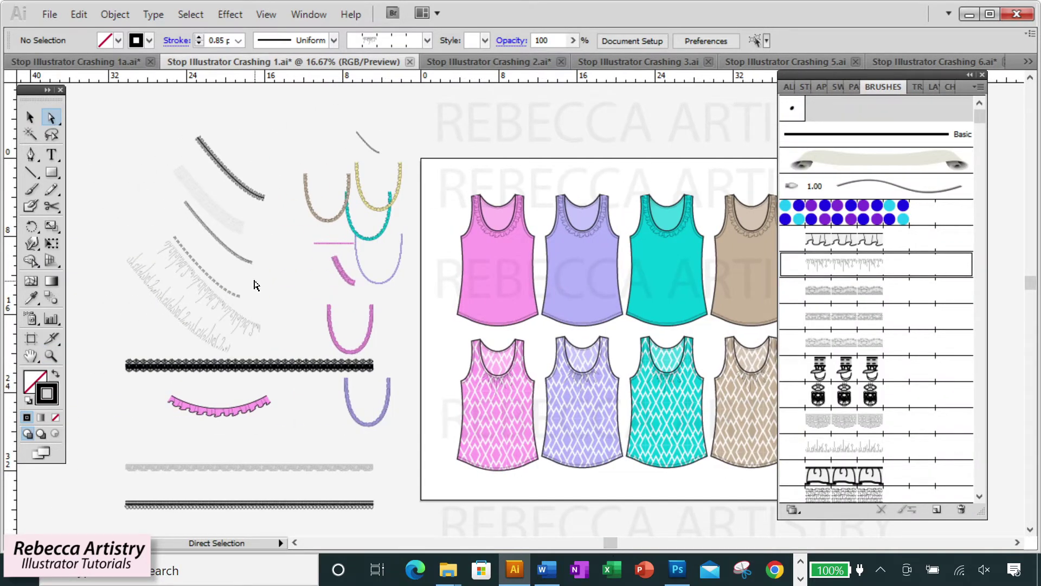
- Marquee-select the brush sample strokes beside the artboard and delete them
{"action": "key", "text": "v"}
{"action": "mouse_move", "coordinate": [120, 104]}
{"action": "left_mouse_down"}
{"action": "mouse_move", "coordinate": [295, 441]}
{"action": "mouse_move", "coordinate": [365, 523]}
{"action": "mouse_move", "coordinate": [447, 504]}
{"action": "left_mouse_up"}
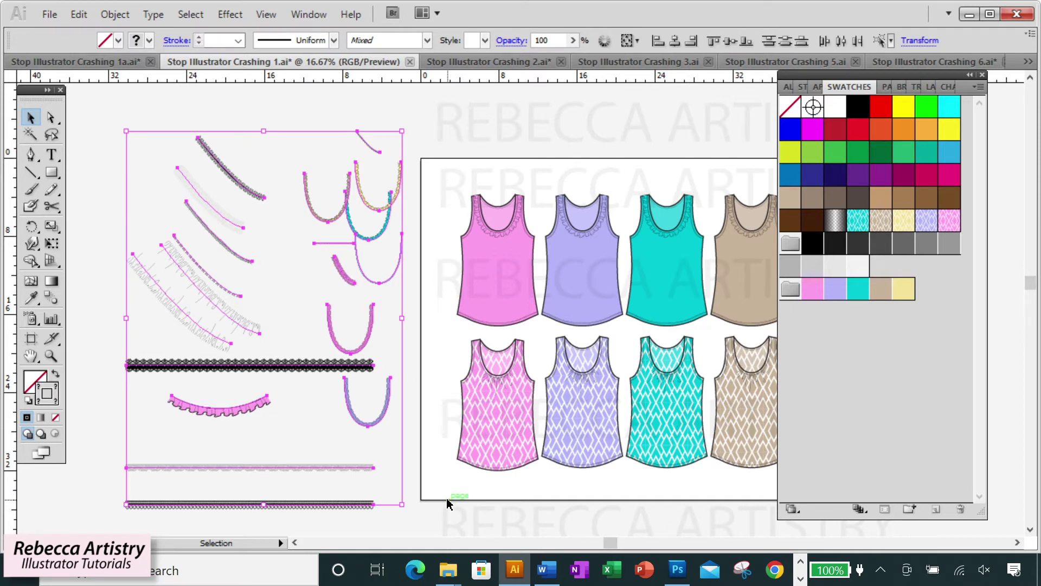
{"action": "key", "text": "Delete"}
{"action": "left_click_drag", "start_coordinate": [613, 539], "coordinate": [664, 541]}
- Select the brushes from the lace brushes to the last one and choose Save Brush Library
{"action": "left_click", "coordinate": [883, 87]}
{"action": "left_click", "coordinate": [922, 290]}
{"action": "scroll", "coordinate": [927, 377], "scroll_direction": "down", "scroll_amount": 3}
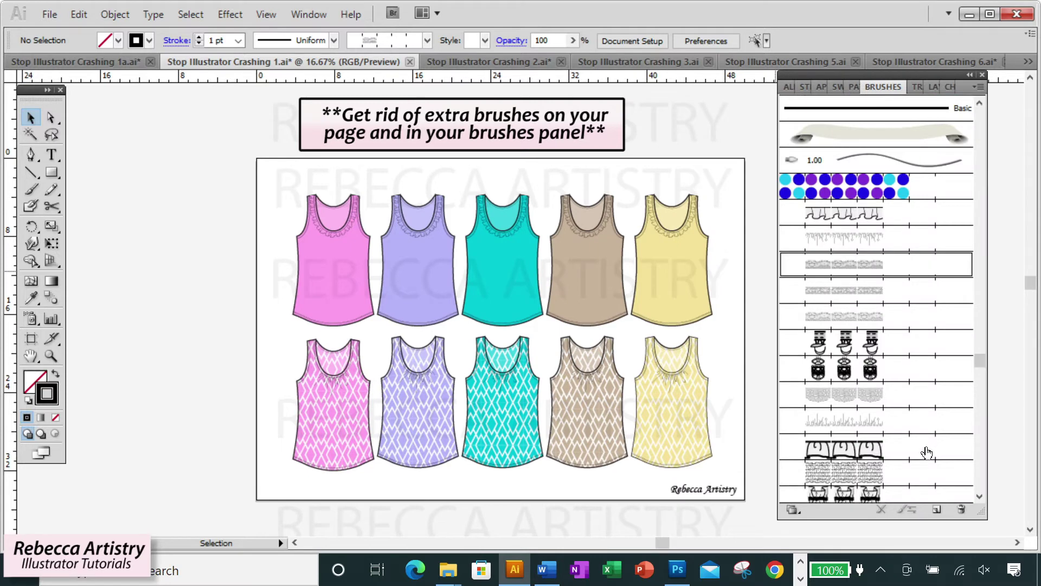
{"action": "left_click", "coordinate": [920, 491], "text": "shift"}
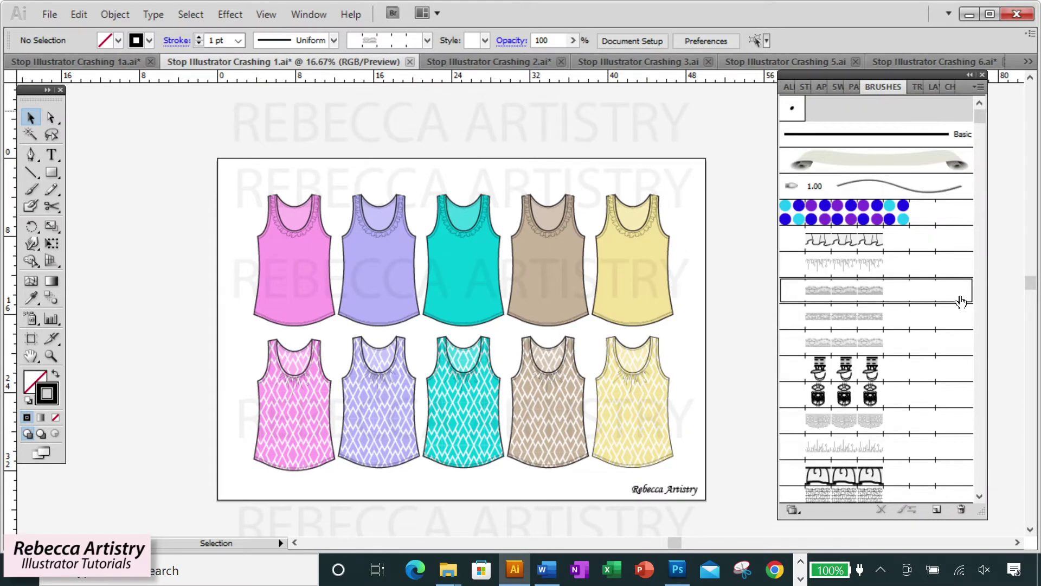
{"action": "left_click", "coordinate": [974, 87]}
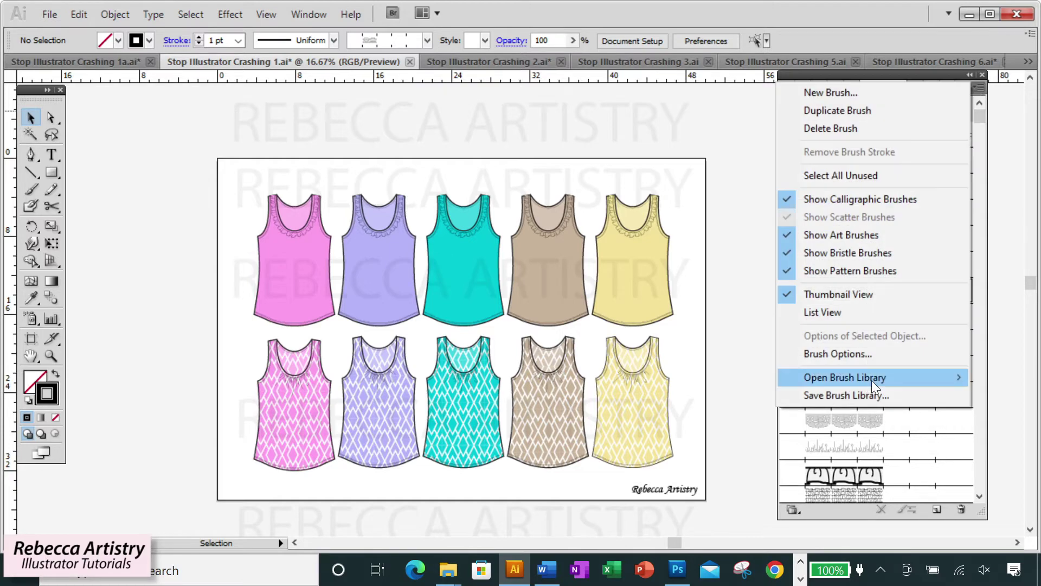
{"action": "left_click", "coordinate": [872, 395]}
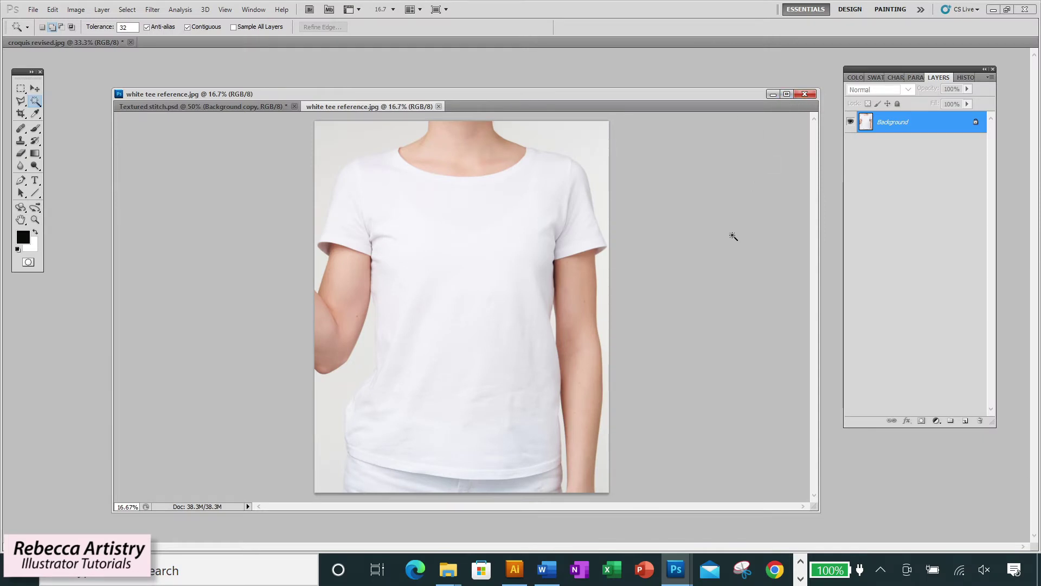
- Switch to the Move tool and deselect the marquee on the Textured stitch knit image
{"action": "left_click", "coordinate": [35, 88]}
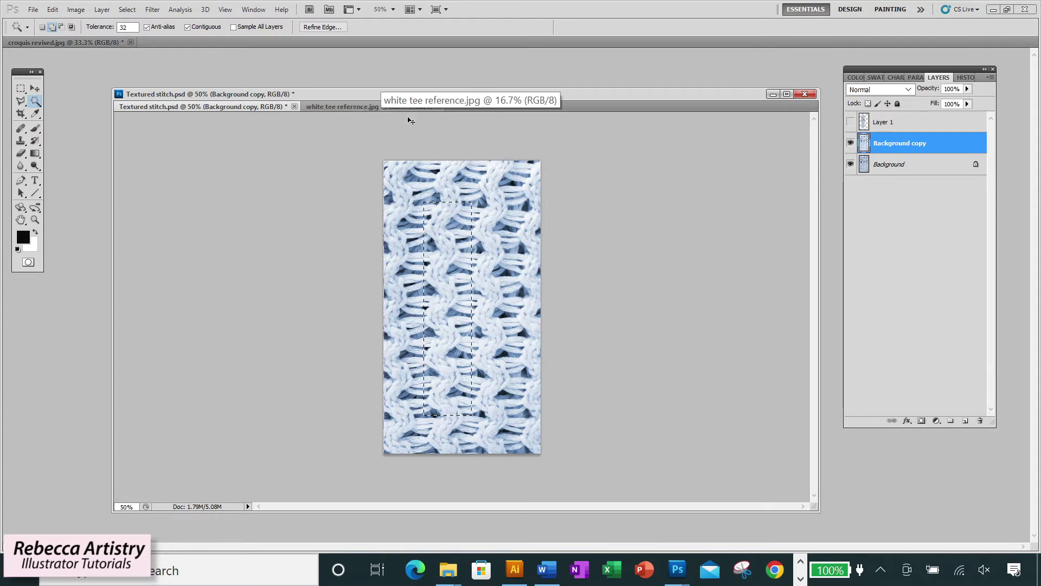
{"action": "key", "text": "ctrl+d"}
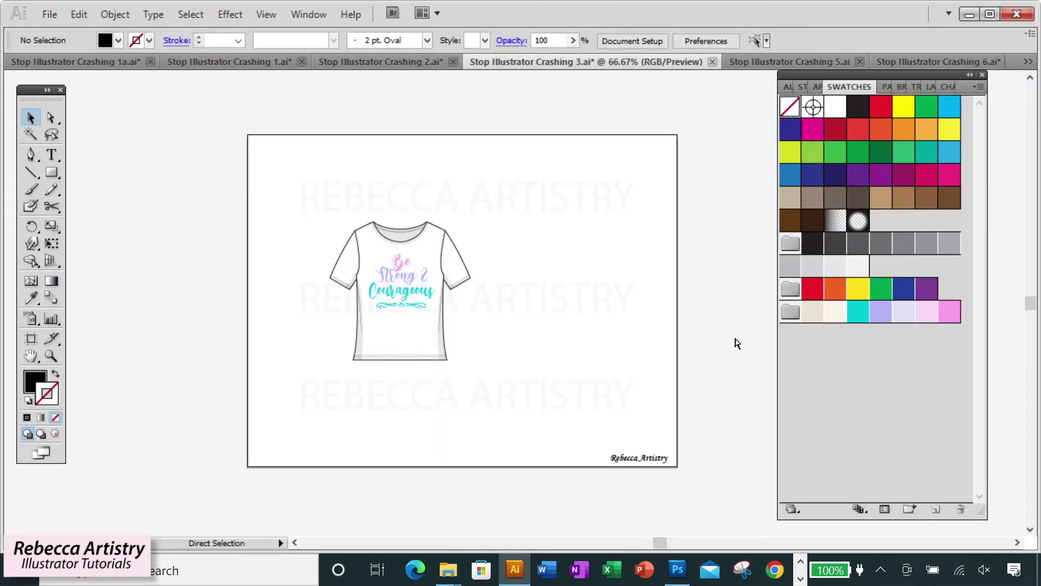
- Paste the white T-shirt photo into Crashing 3, deselect it, and return to Photoshop
{"action": "key", "text": "ctrl+v"}
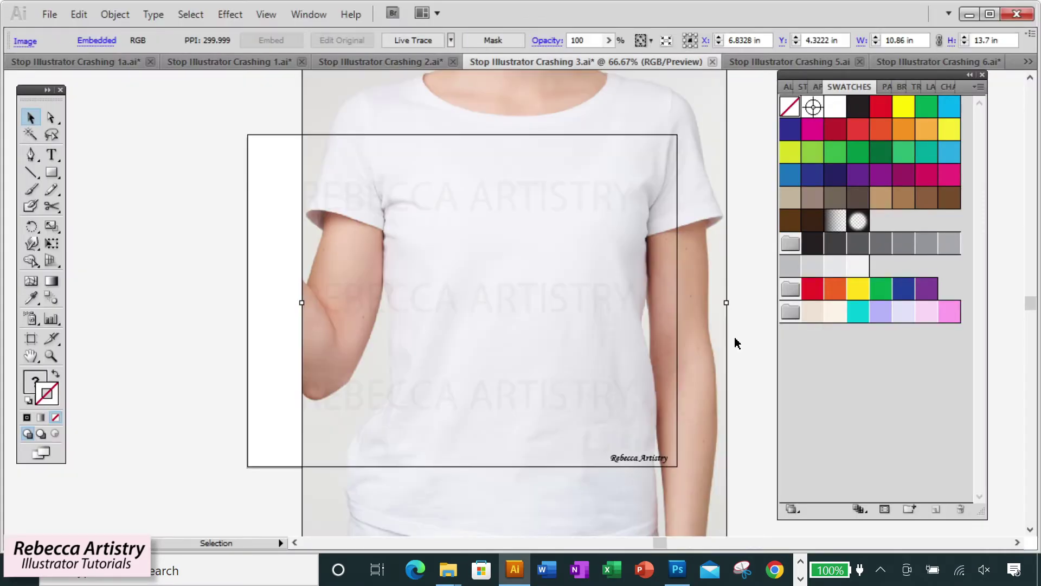
{"action": "left_click", "coordinate": [749, 353]}
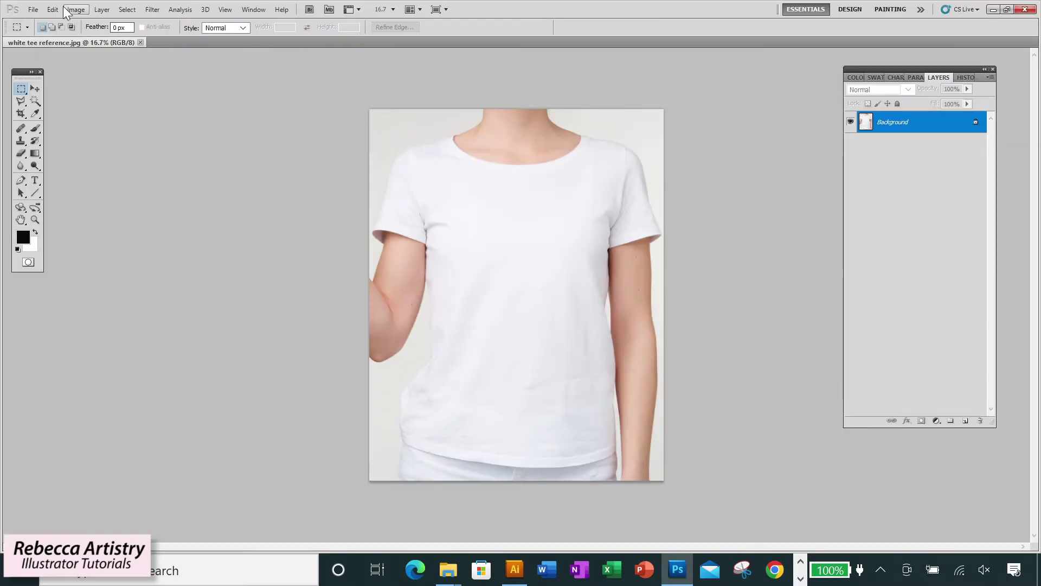
{"action": "left_click", "coordinate": [74, 9]}
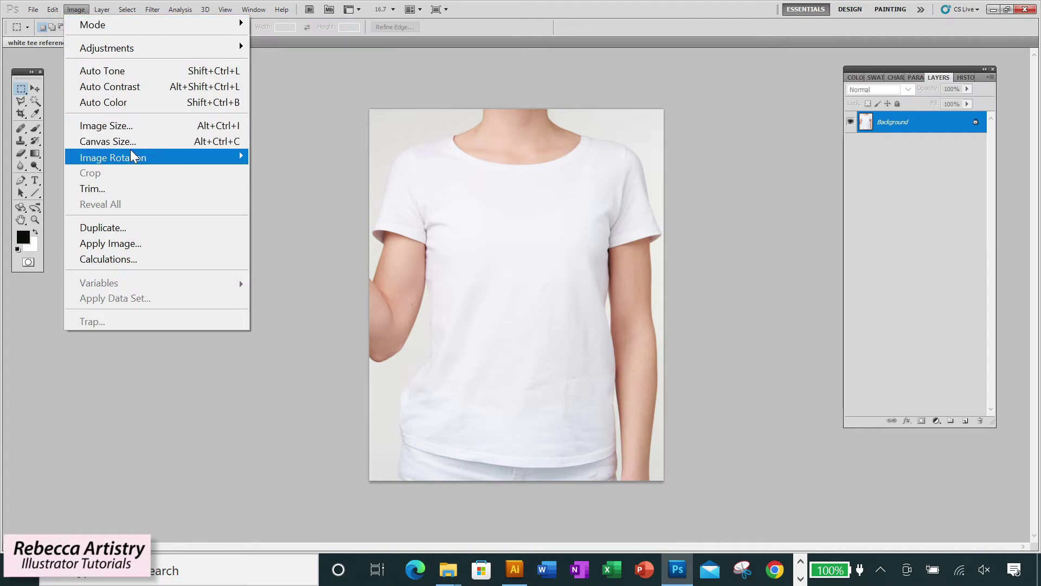
- Shrink the white tee reference photo in Image Size by changing its height from 13.7 to 3
{"action": "left_click", "coordinate": [134, 126]}
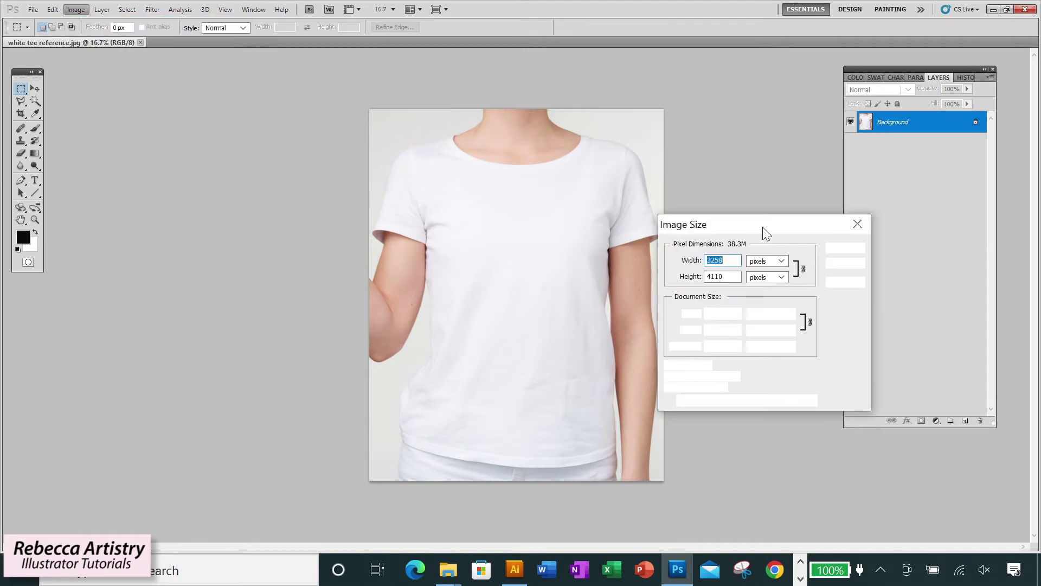
{"action": "left_click_drag", "start_coordinate": [767, 225], "coordinate": [805, 214]}
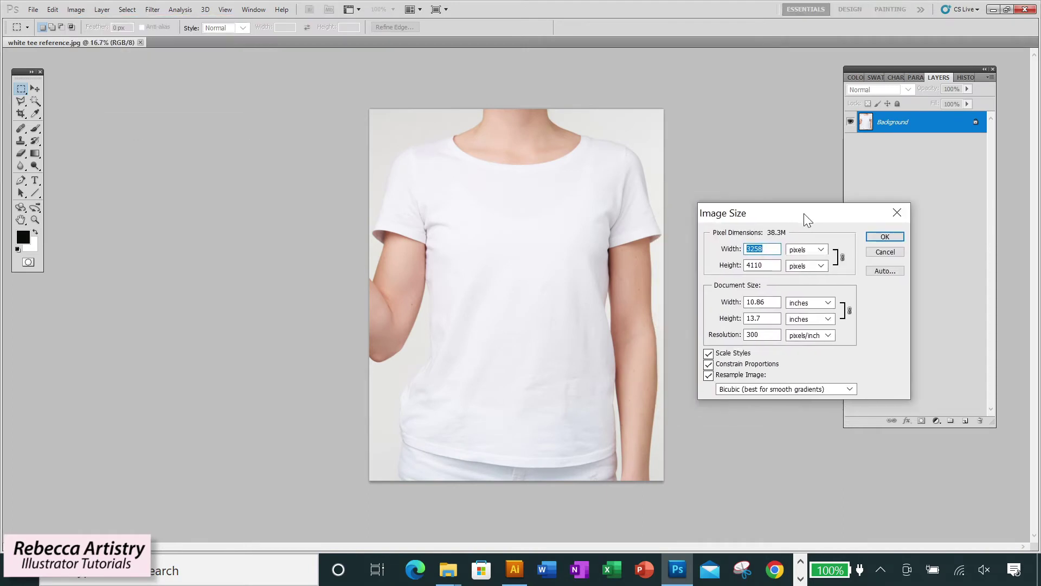
{"action": "double_click", "coordinate": [766, 316]}
{"action": "type", "text": "3"}
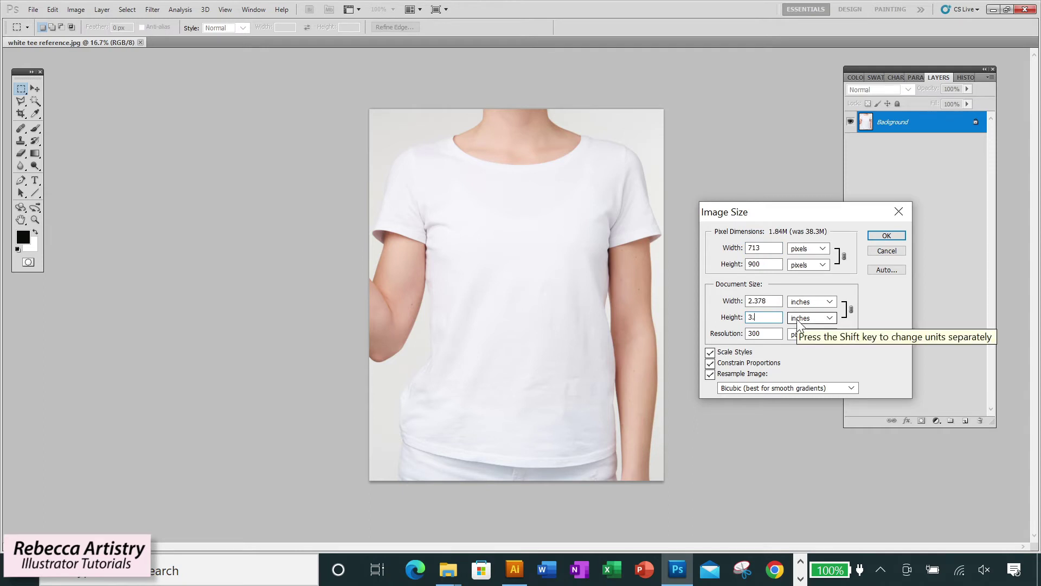
{"action": "left_click", "coordinate": [881, 235]}
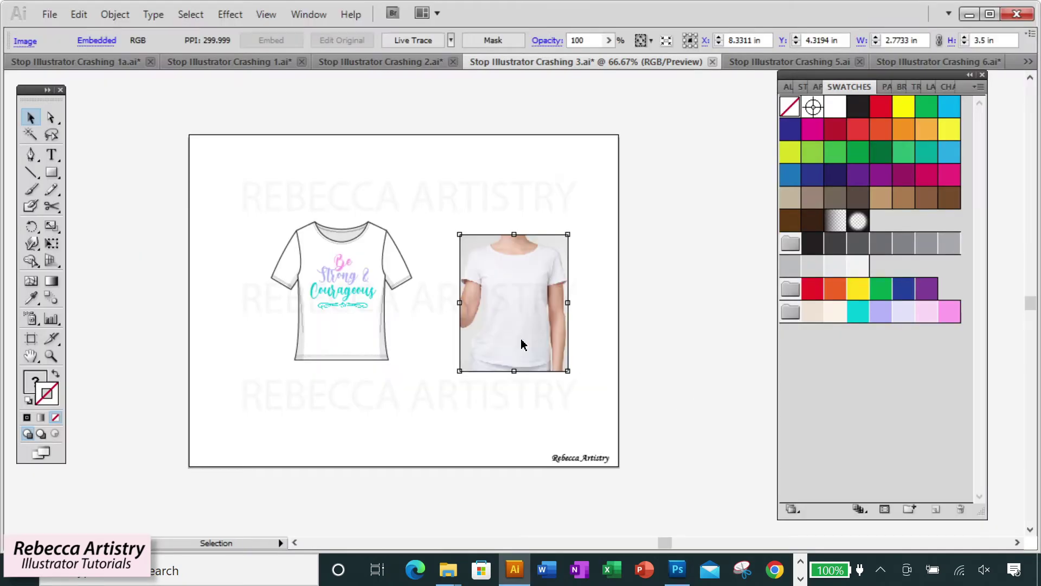
- Move the white tee photo beside the T-shirt sketch and view the artwork at 100%
{"action": "left_click_drag", "start_coordinate": [523, 344], "coordinate": [477, 331]}
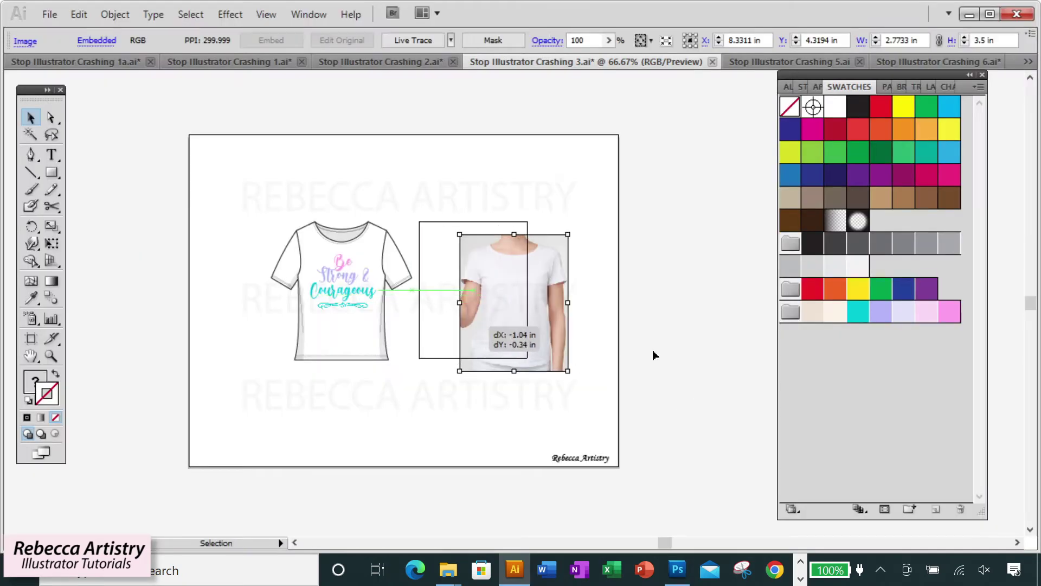
{"action": "left_click", "coordinate": [365, 372]}
{"action": "key", "text": "ctrl+1"}
- Rasterize the tee photo, comparing High (300 ppi) with Screen (72 ppi), and settle on Screen
{"action": "left_click", "coordinate": [608, 232]}
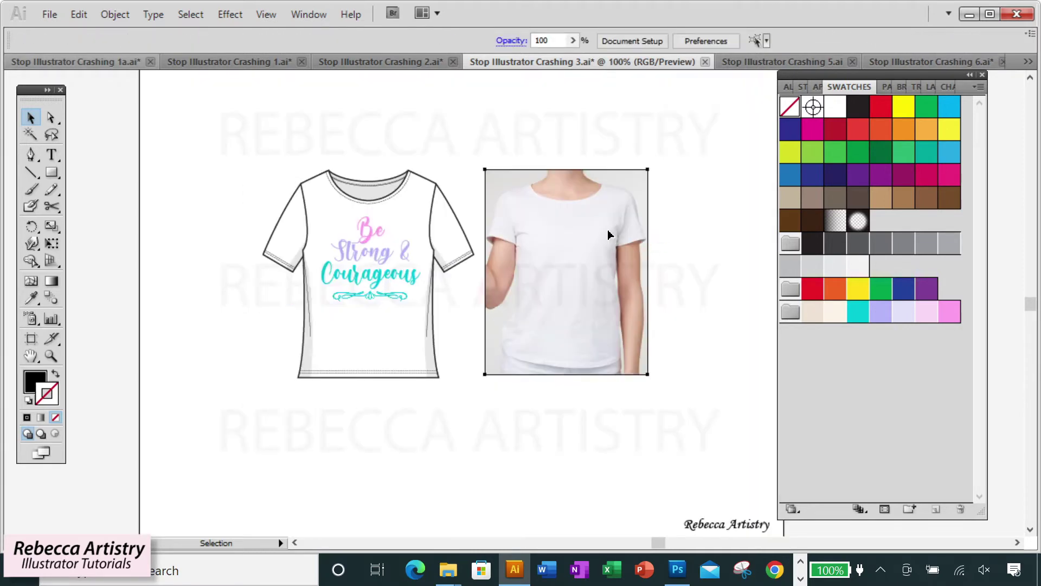
{"action": "left_click", "coordinate": [105, 15]}
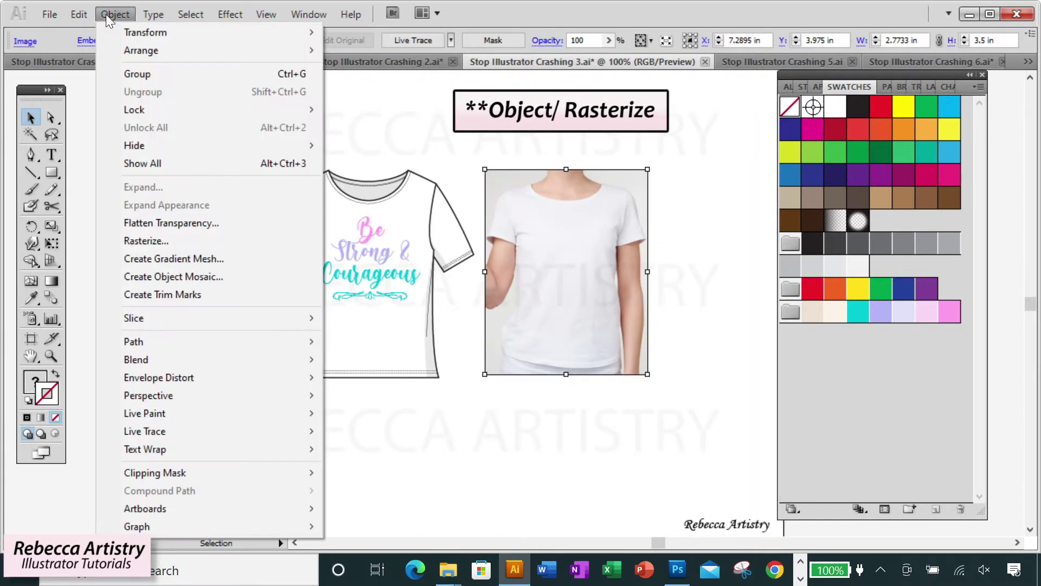
{"action": "left_click", "coordinate": [154, 239]}
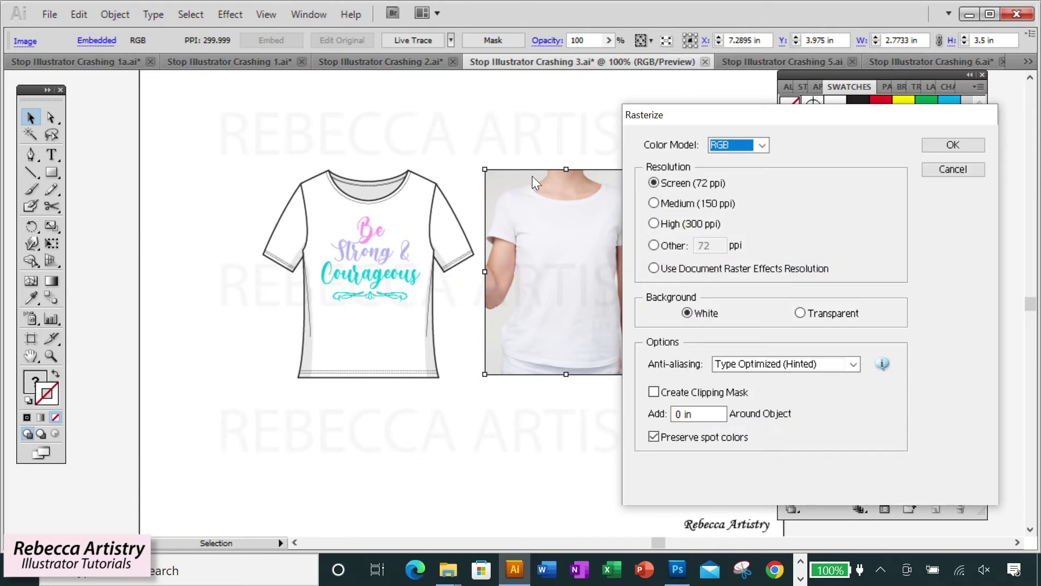
{"action": "left_click_drag", "start_coordinate": [709, 112], "coordinate": [739, 113]}
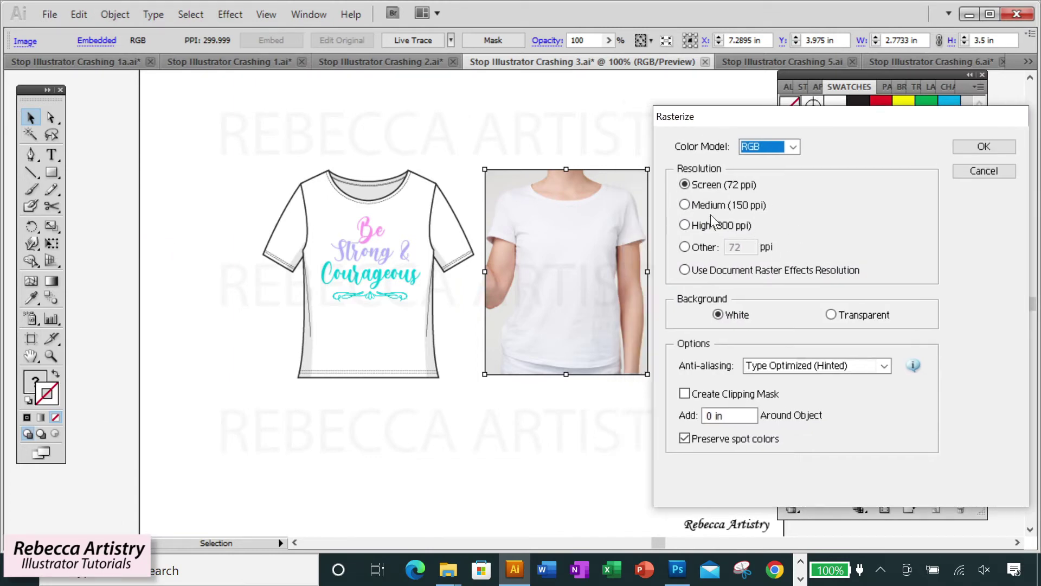
{"action": "left_click", "coordinate": [685, 225]}
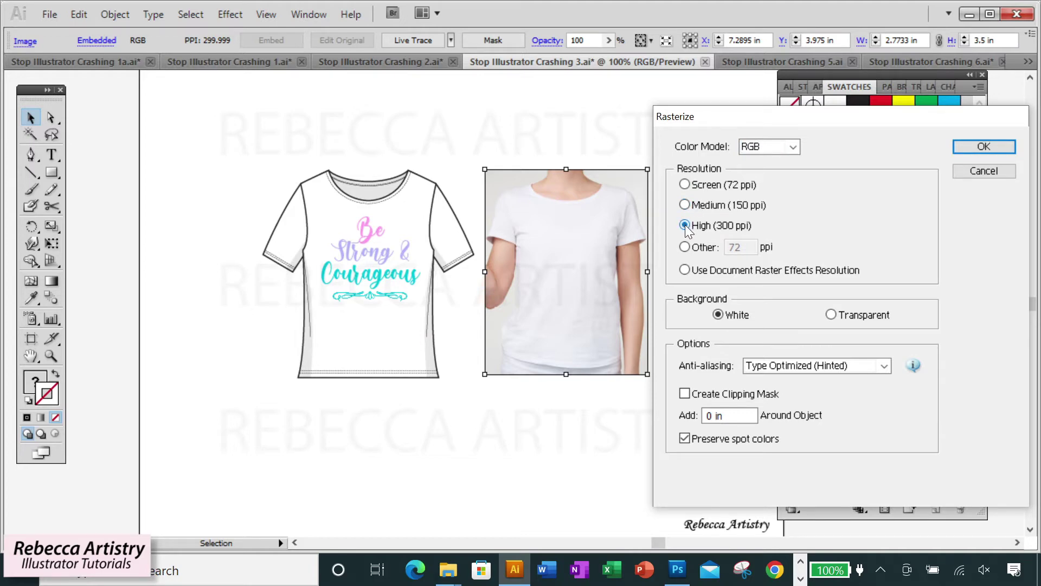
{"action": "left_click", "coordinate": [685, 184]}
{"action": "left_click", "coordinate": [685, 224]}
{"action": "left_click", "coordinate": [687, 185]}
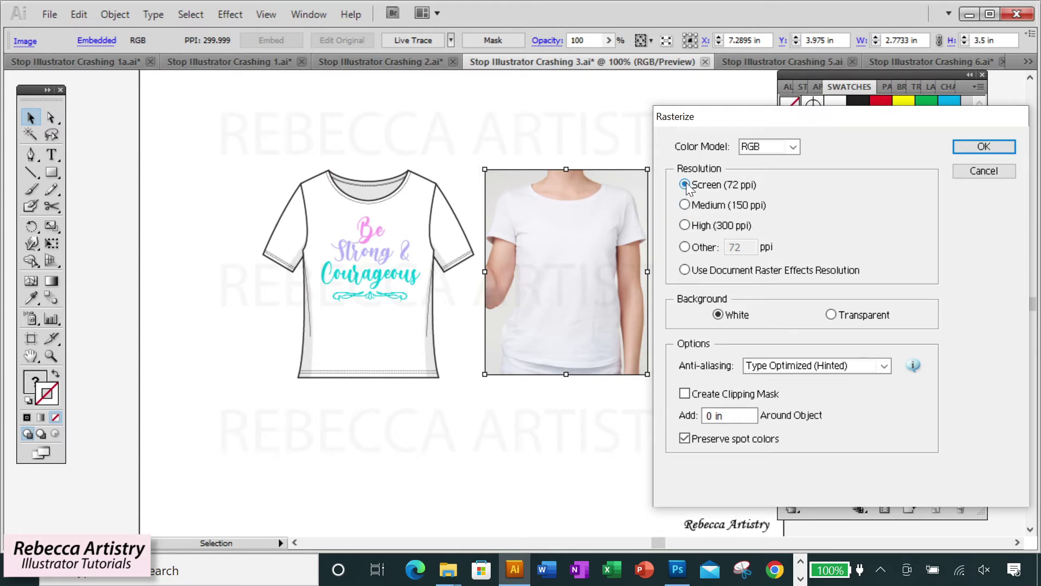
{"action": "left_click", "coordinate": [983, 147]}
- Zoom in and re-rasterize the white tee photo at Medium (150 ppi)
{"action": "left_click", "coordinate": [705, 233]}
{"action": "key", "text": "z"}
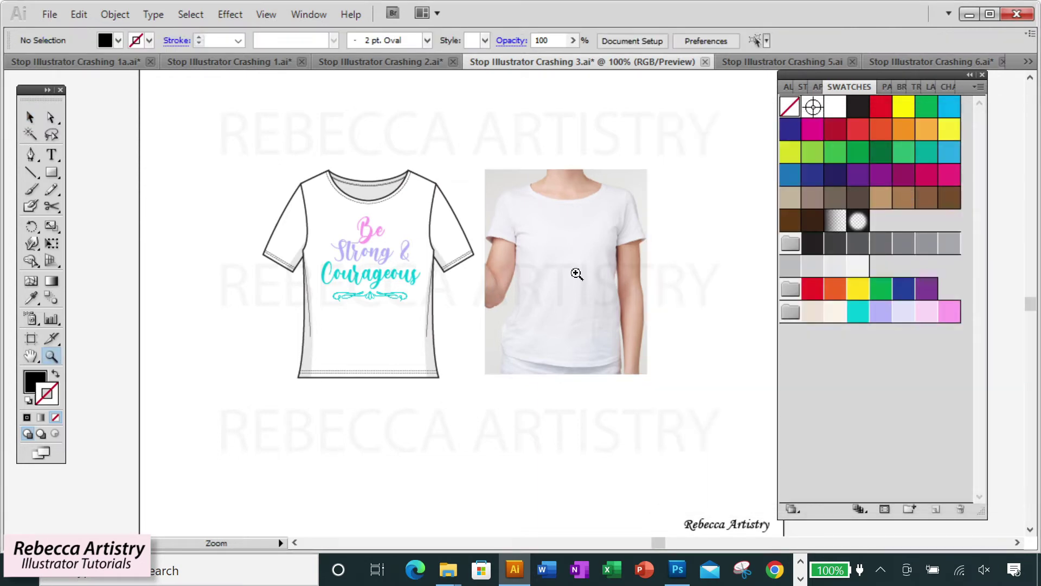
{"action": "left_click", "coordinate": [599, 260]}
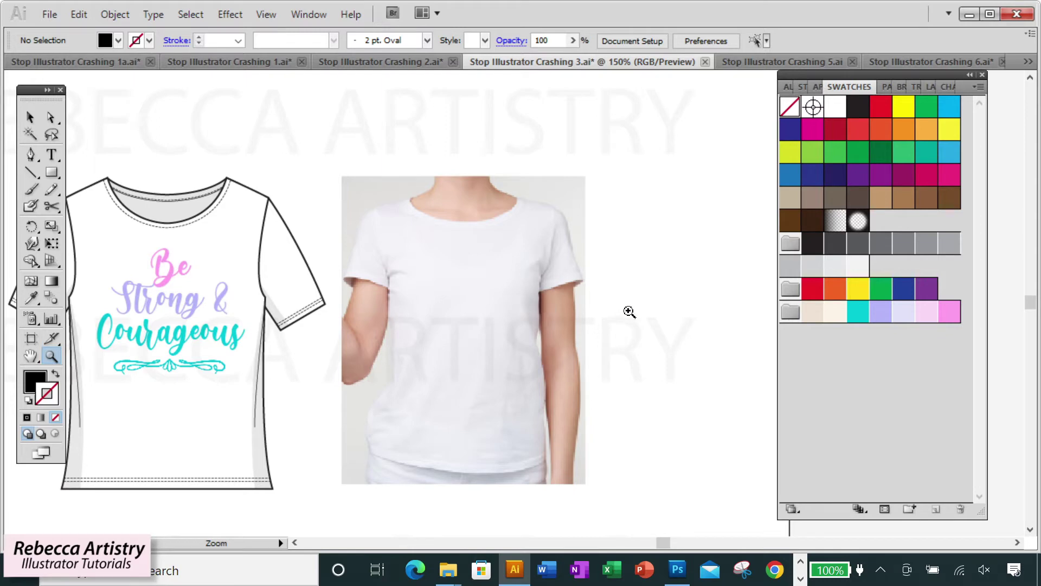
{"action": "key", "text": "ctrl+a"}
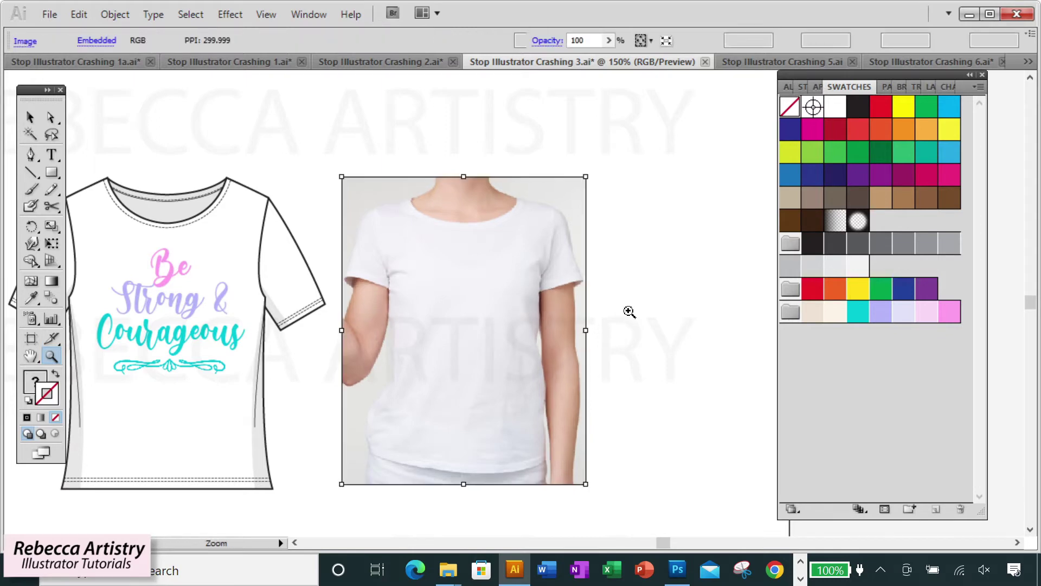
{"action": "left_click", "coordinate": [115, 14]}
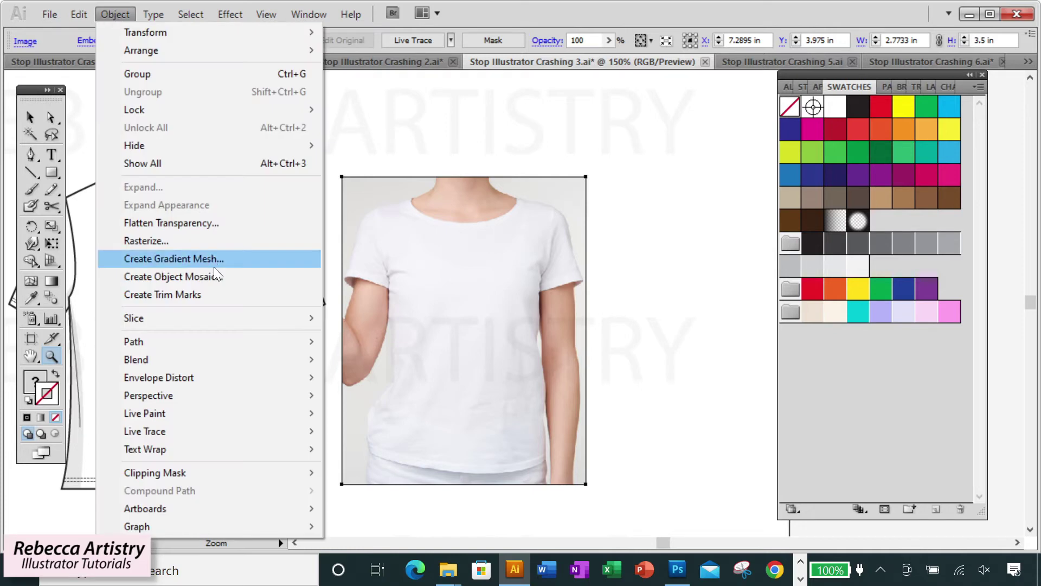
{"action": "left_click", "coordinate": [210, 236]}
{"action": "left_click", "coordinate": [684, 205]}
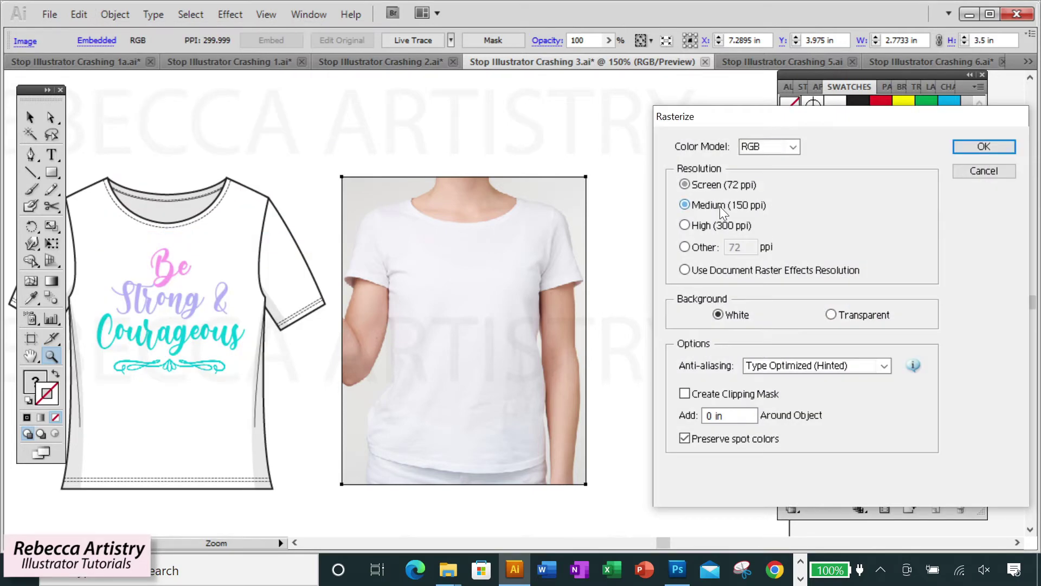
{"action": "left_click", "coordinate": [971, 149]}
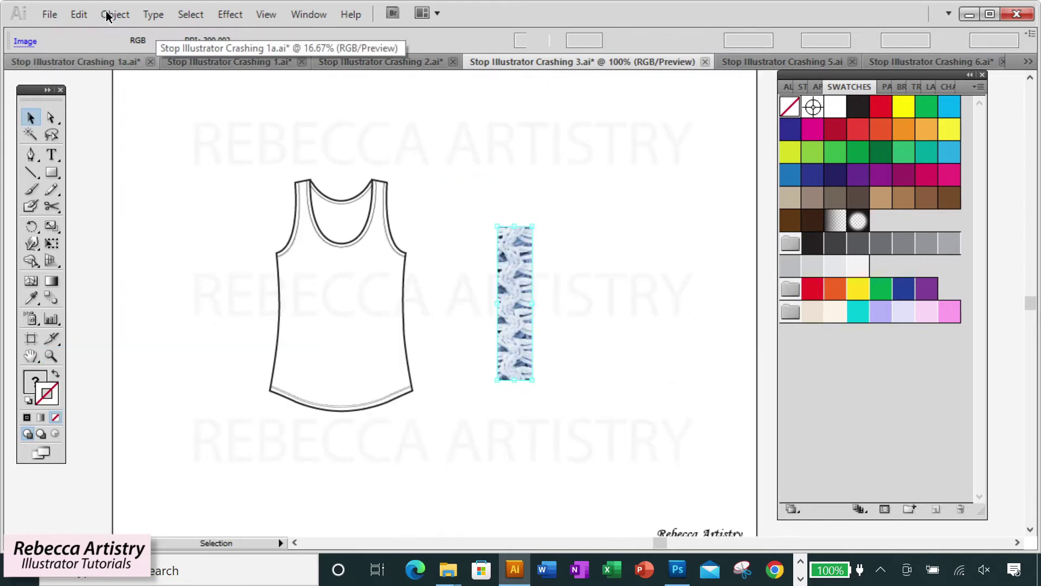
- Rasterize the knit-stitch strip at Medium (150 ppi) and add it to Swatches as a pattern
{"action": "left_click", "coordinate": [115, 14]}
{"action": "left_click", "coordinate": [146, 241]}
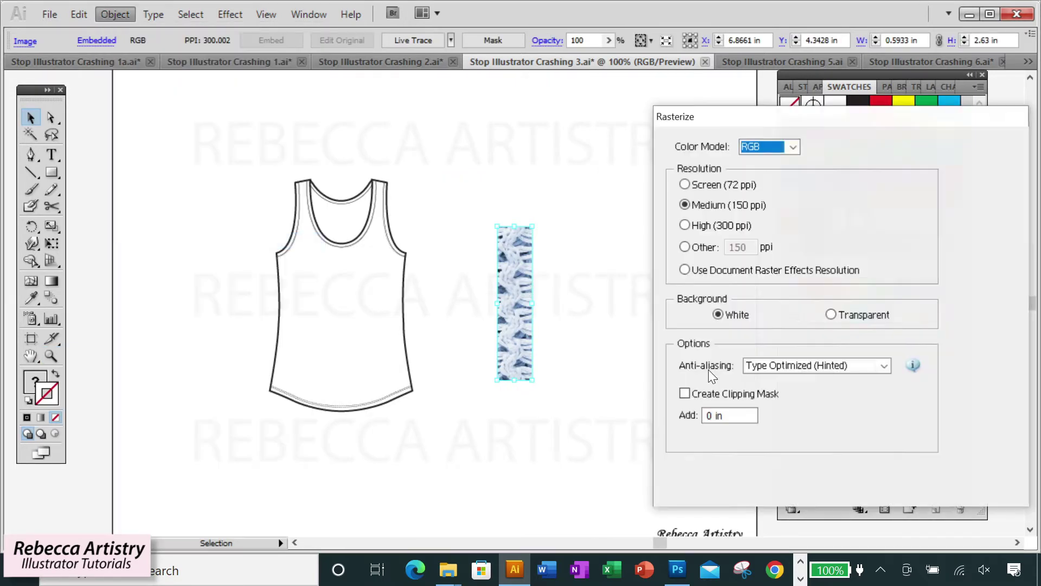
{"action": "left_click", "coordinate": [715, 223]}
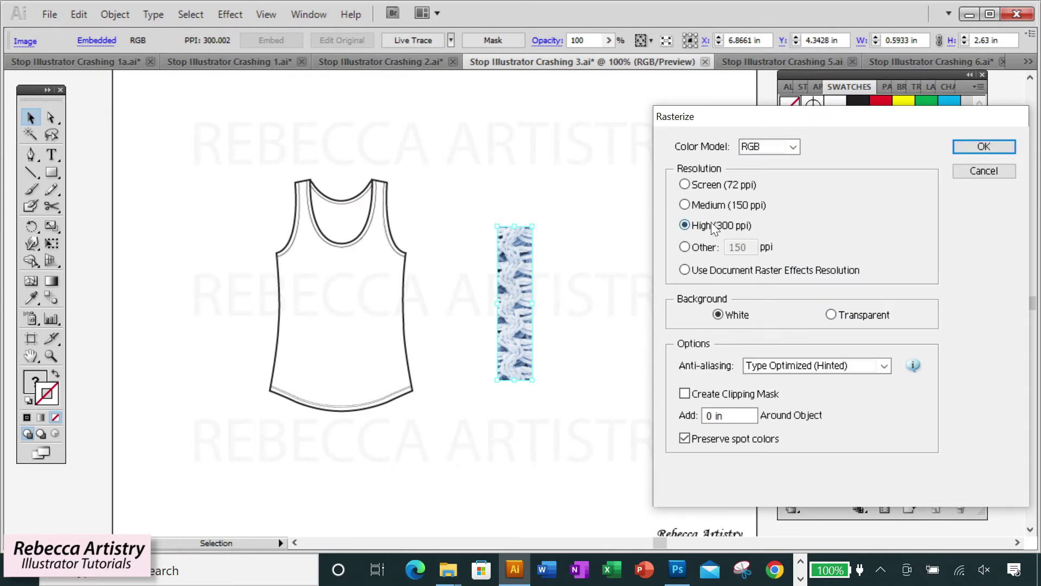
{"action": "left_click", "coordinate": [685, 205]}
{"action": "left_click", "coordinate": [965, 147]}
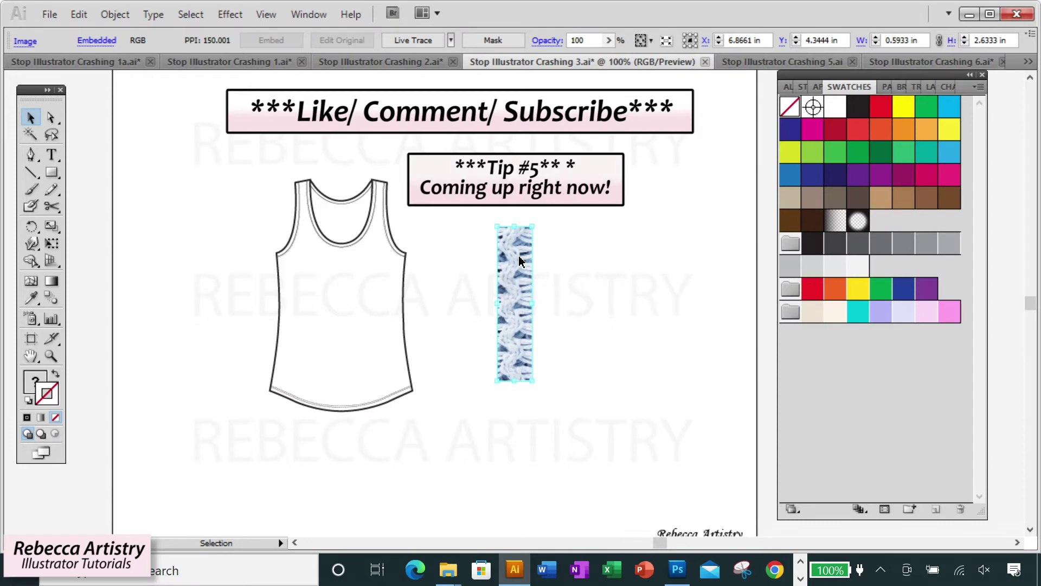
{"action": "left_click_drag", "start_coordinate": [521, 262], "coordinate": [833, 364]}
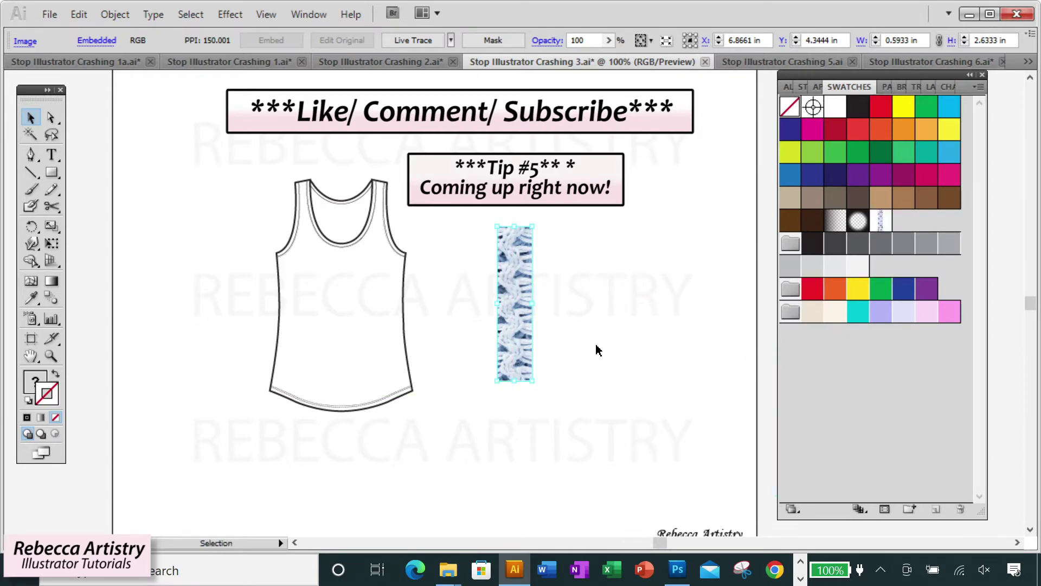
{"action": "left_click", "coordinate": [399, 344]}
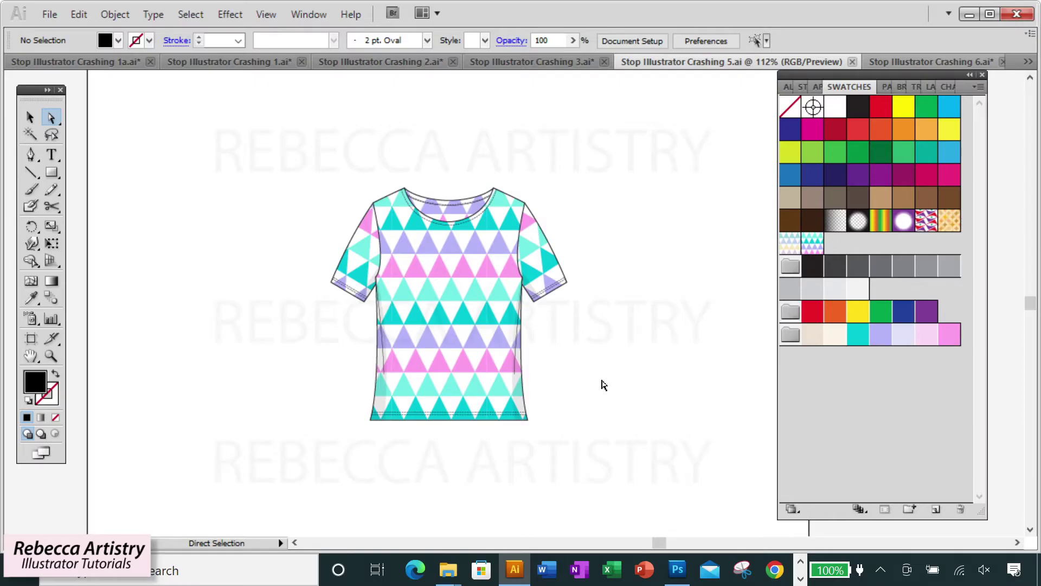
- Select the shirt's triangle pattern rectangle and nudge it slightly right inside the T-shirt
{"action": "left_click_drag", "start_coordinate": [245, 527], "coordinate": [624, 168]}
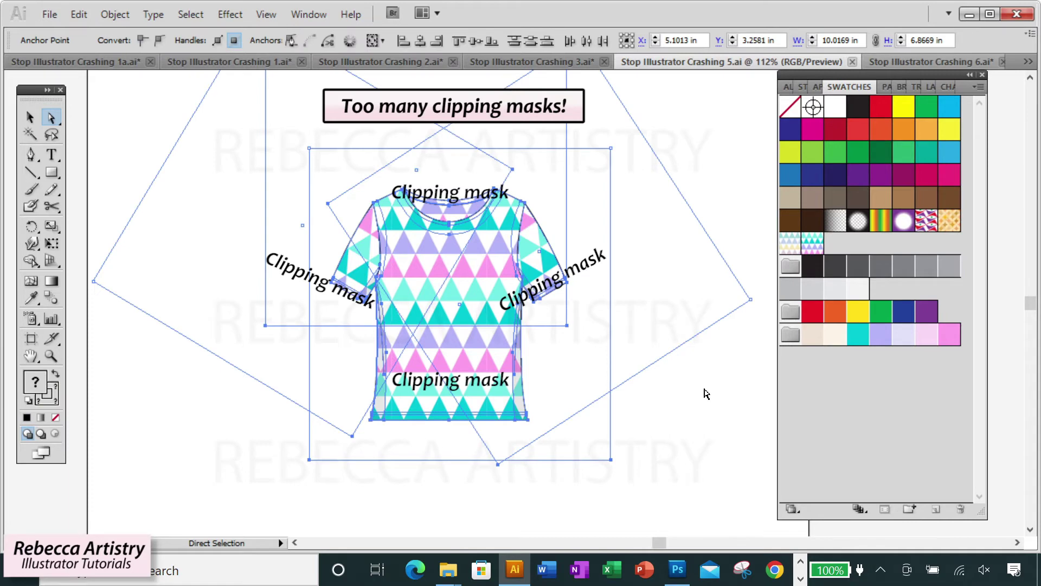
{"action": "scroll", "coordinate": [706, 393], "scroll_direction": "up", "scroll_amount": 1}
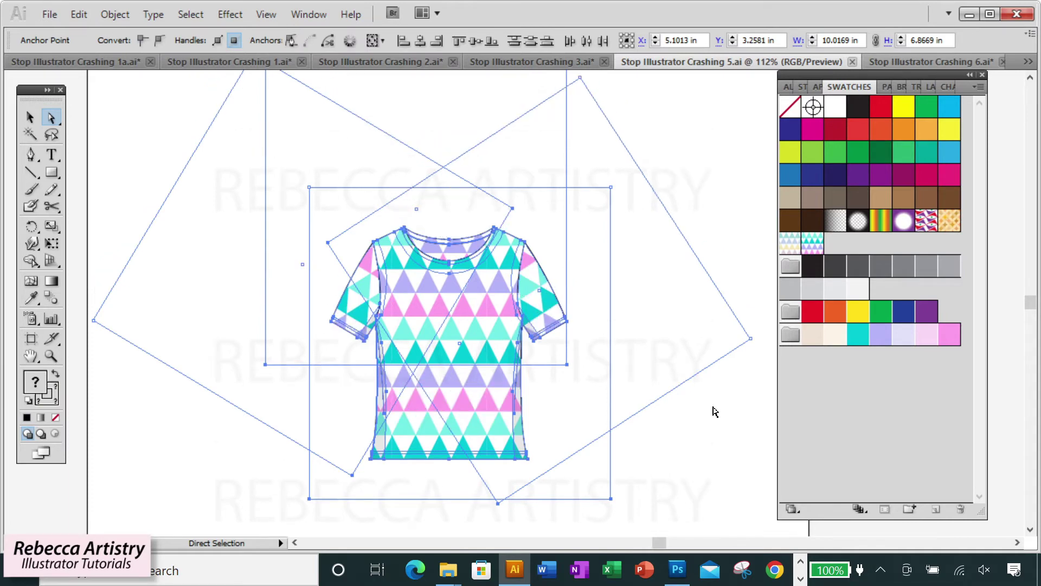
{"action": "left_click", "coordinate": [491, 386]}
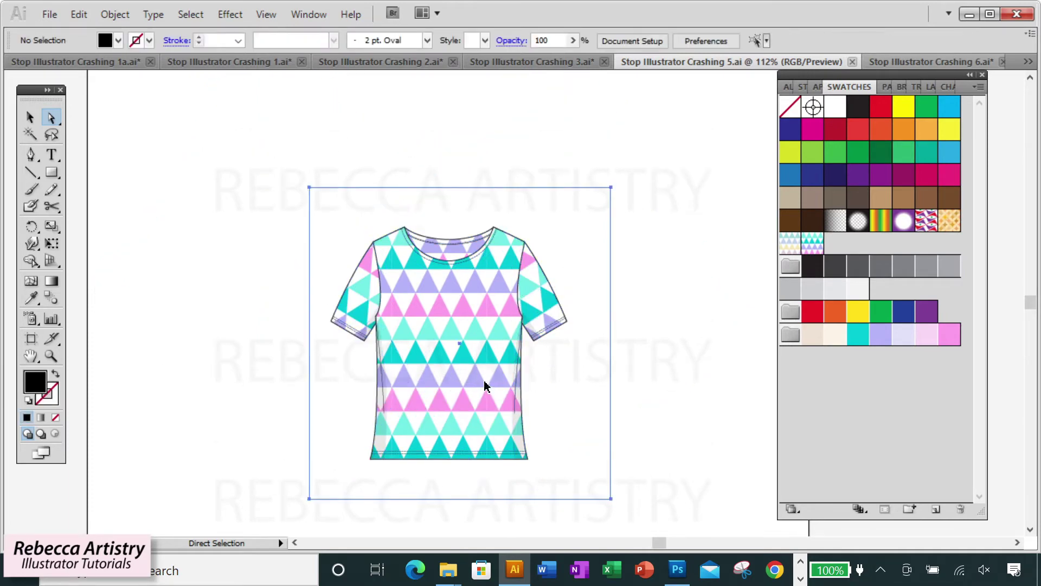
{"action": "left_click_drag", "start_coordinate": [471, 378], "coordinate": [493, 372]}
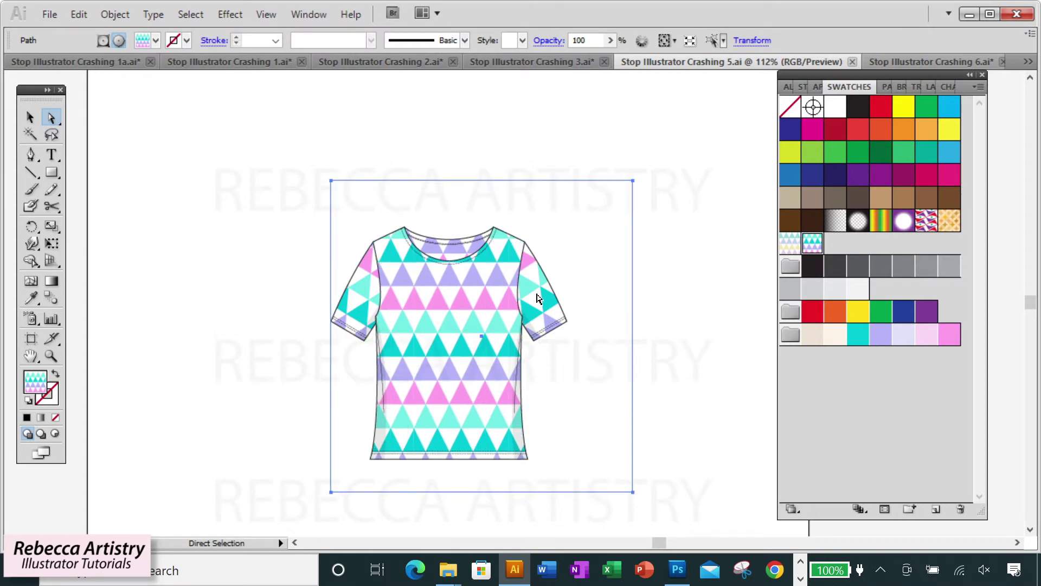
{"action": "left_click_drag", "start_coordinate": [538, 297], "coordinate": [550, 297]}
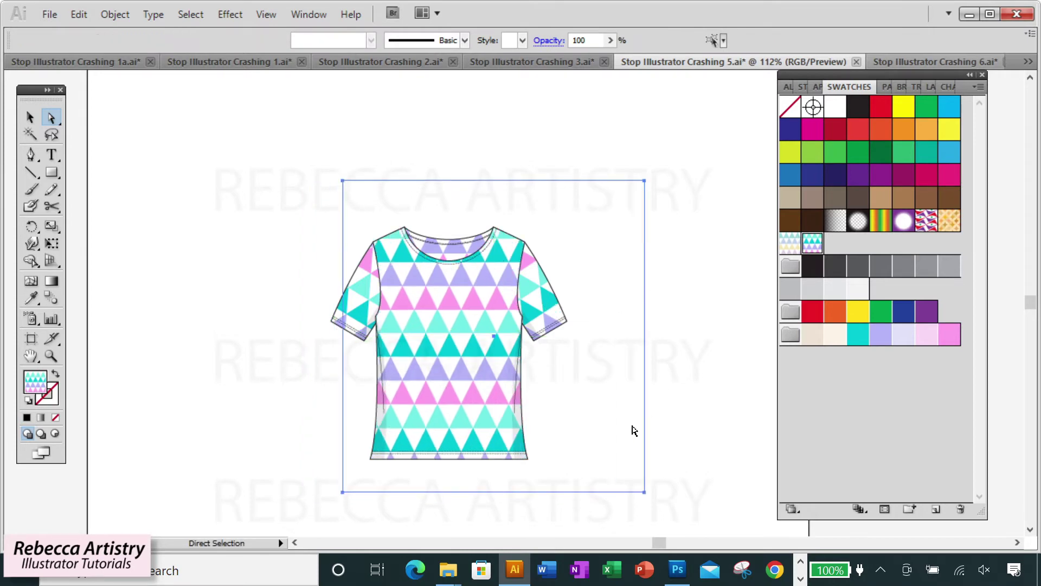
{"action": "left_click", "coordinate": [229, 499]}
{"action": "left_click_drag", "start_coordinate": [233, 517], "coordinate": [617, 196]}
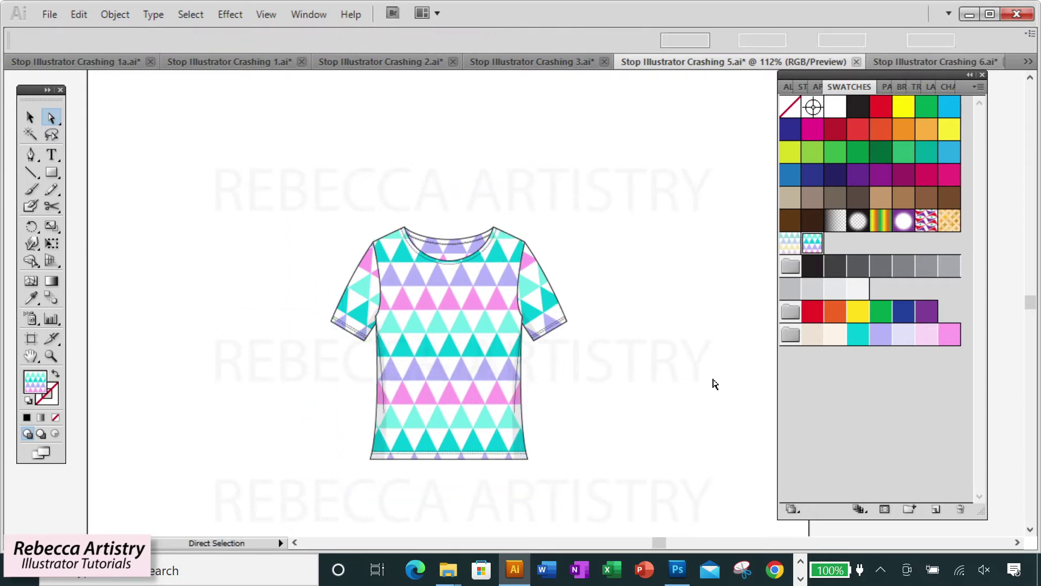
{"action": "scroll", "coordinate": [724, 406], "scroll_direction": "up", "scroll_amount": 2}
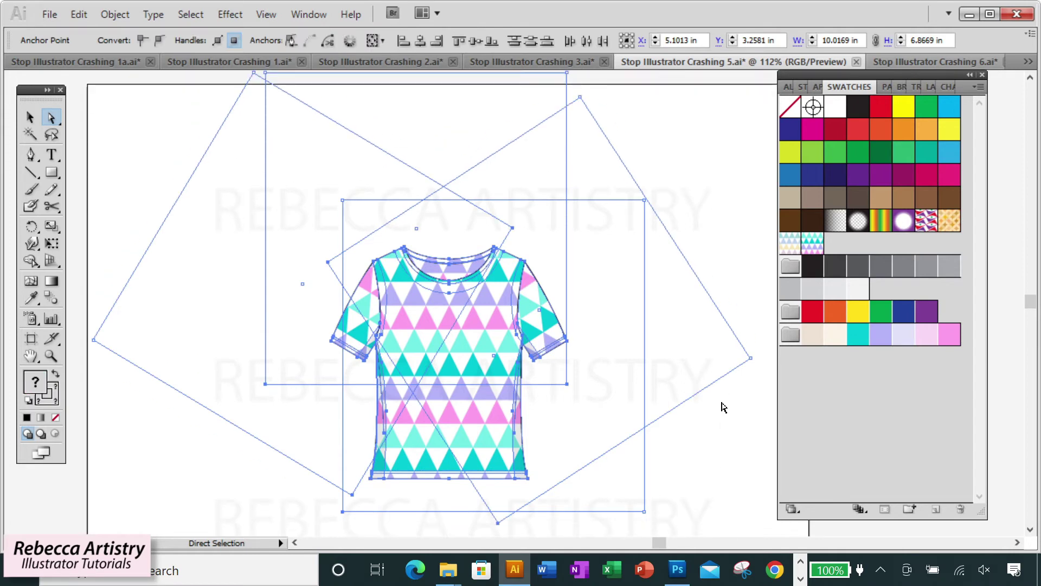
{"action": "left_click", "coordinate": [735, 432]}
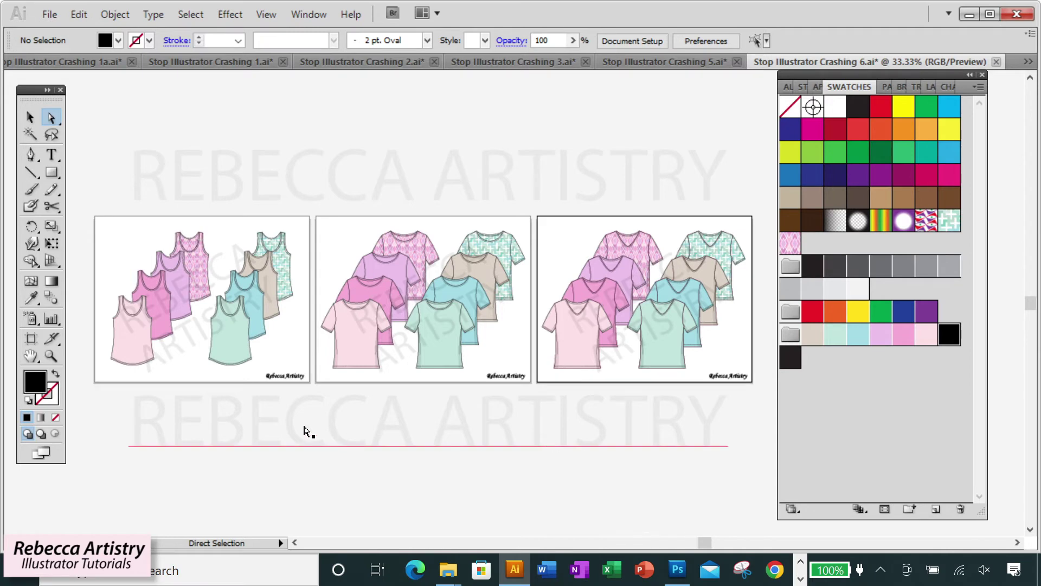
- Zoom in on the pastel tank-top artboard until the sketches show at 100%
{"action": "left_click", "coordinate": [51, 355]}
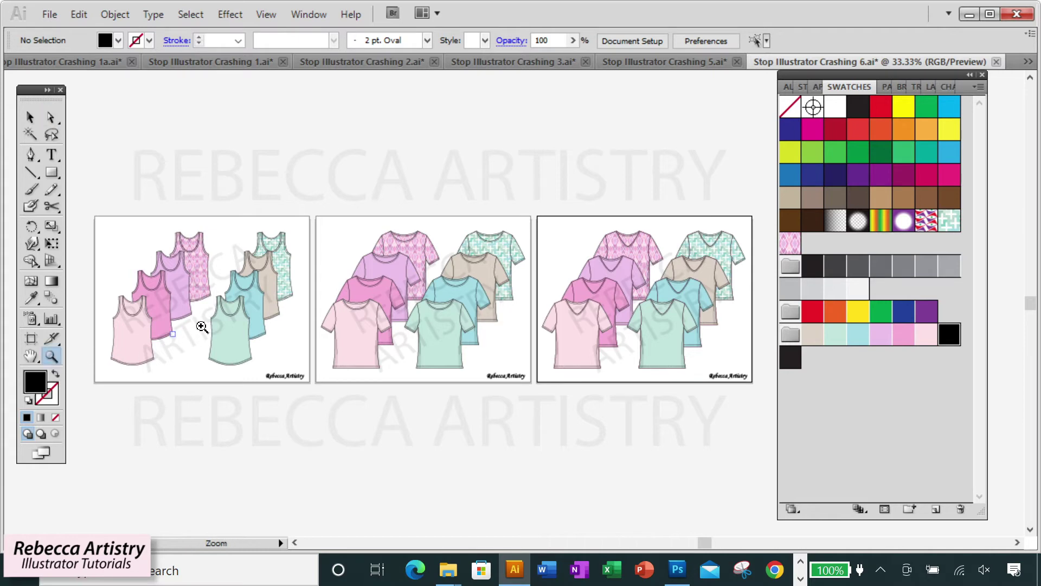
{"action": "left_click", "coordinate": [264, 314]}
{"action": "left_click", "coordinate": [564, 264]}
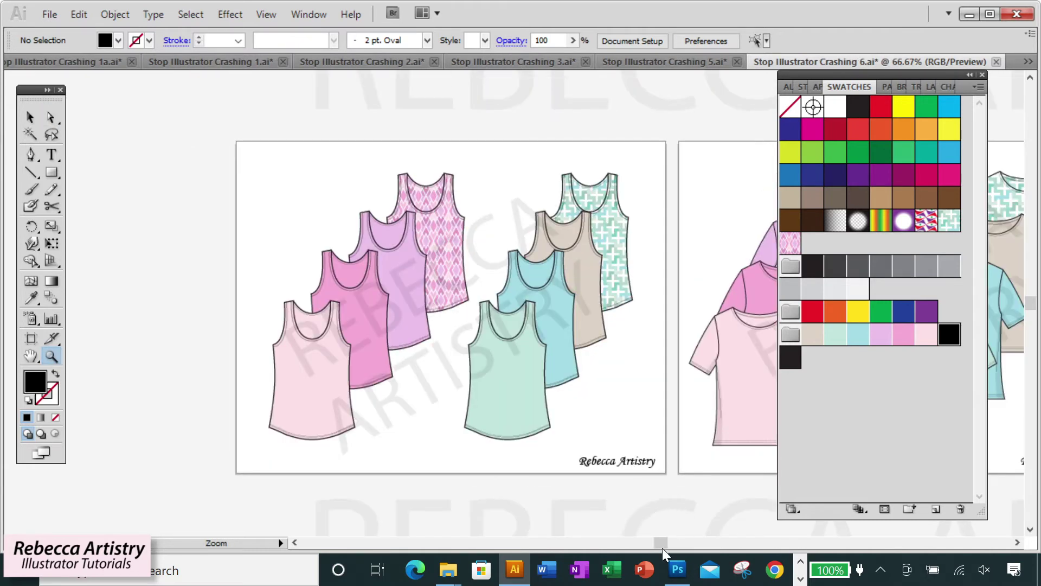
{"action": "mouse_move", "coordinate": [661, 544]}
{"action": "left_mouse_down"}
{"action": "mouse_move", "coordinate": [727, 544]}
{"action": "mouse_move", "coordinate": [669, 544]}
{"action": "left_mouse_up"}
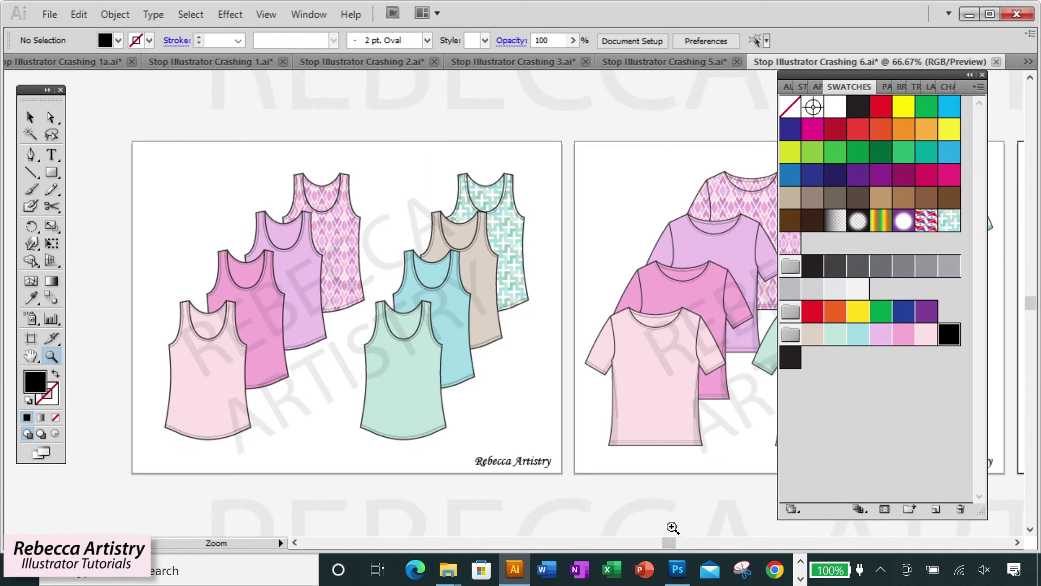
{"action": "key", "text": "ctrl+minus"}
{"action": "key", "text": "ctrl+minus"}
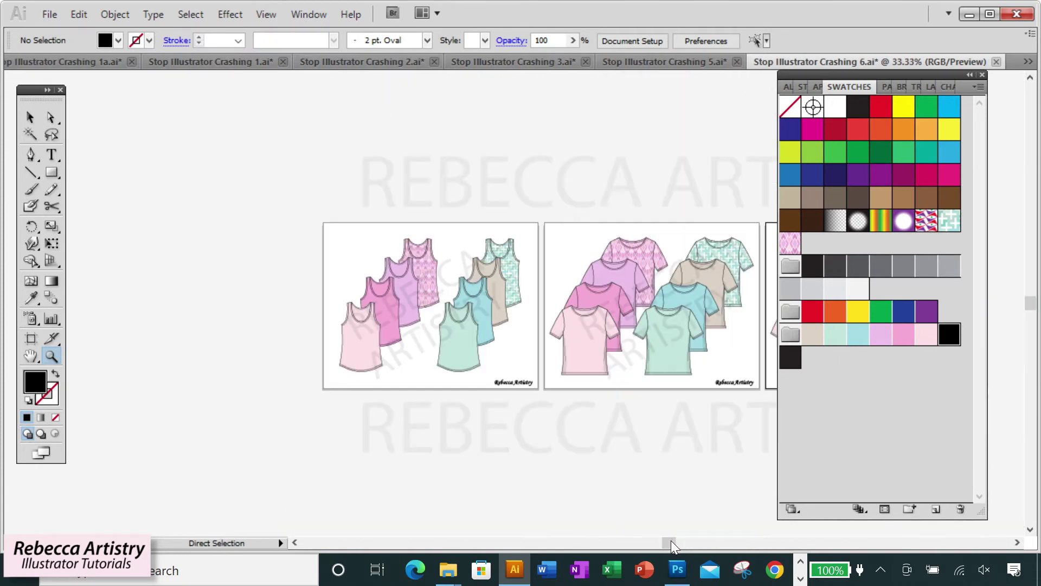
{"action": "left_click_drag", "start_coordinate": [686, 542], "coordinate": [694, 542]}
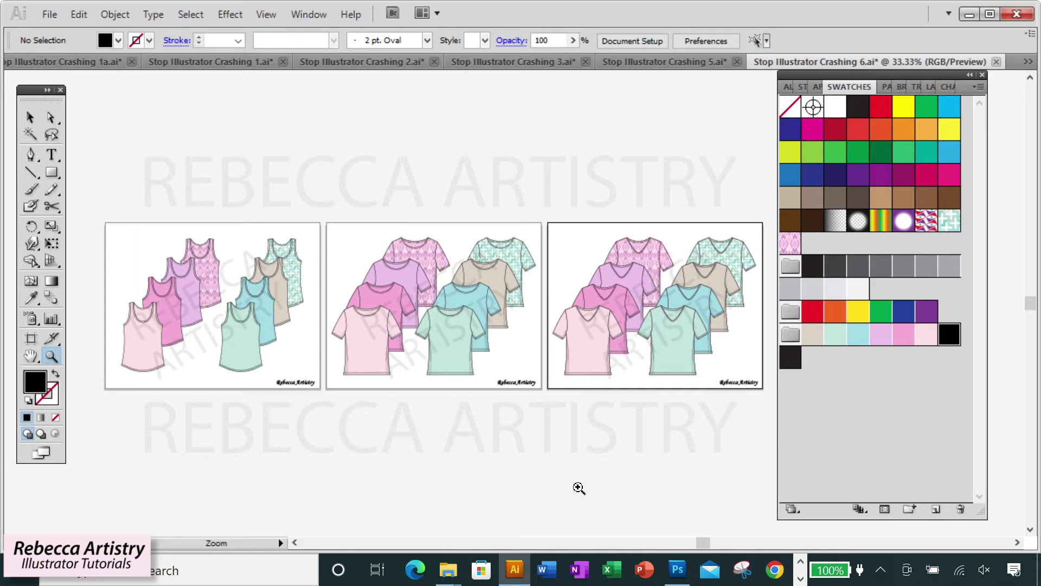
{"action": "left_click", "coordinate": [280, 318]}
{"action": "left_click", "coordinate": [515, 284]}
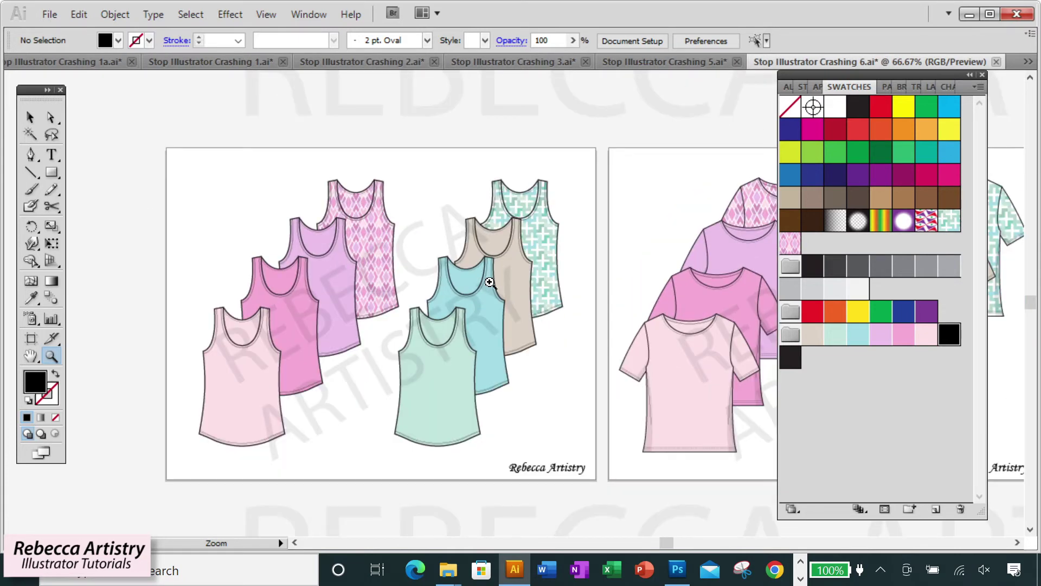
{"action": "left_click", "coordinate": [421, 299]}
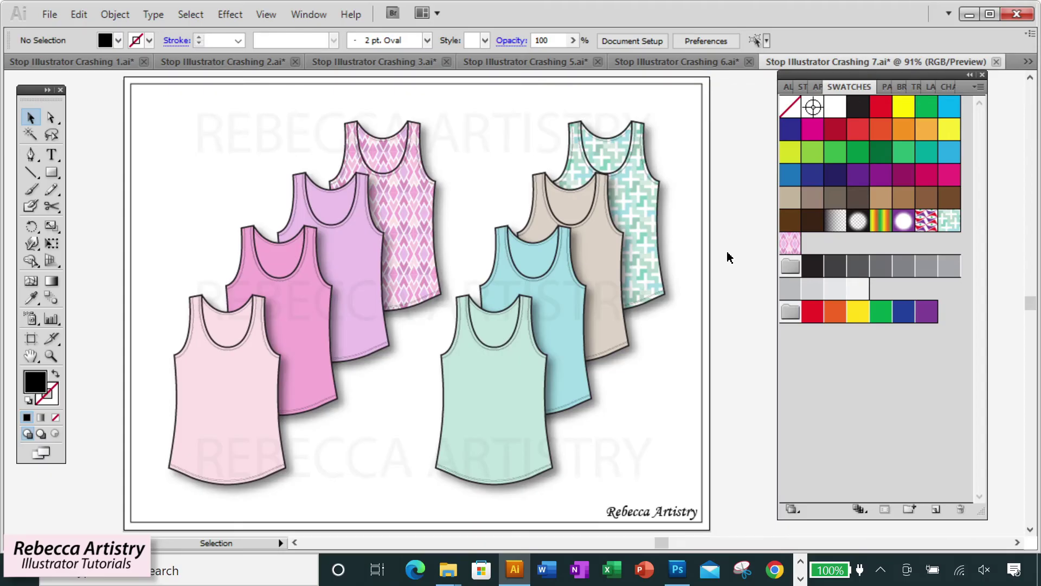
- Apply a Drop Shadow effect to the grouped tank tops
{"action": "key", "text": "ctrl+minus"}
{"action": "left_click_drag", "start_coordinate": [250, 208], "coordinate": [580, 383]}
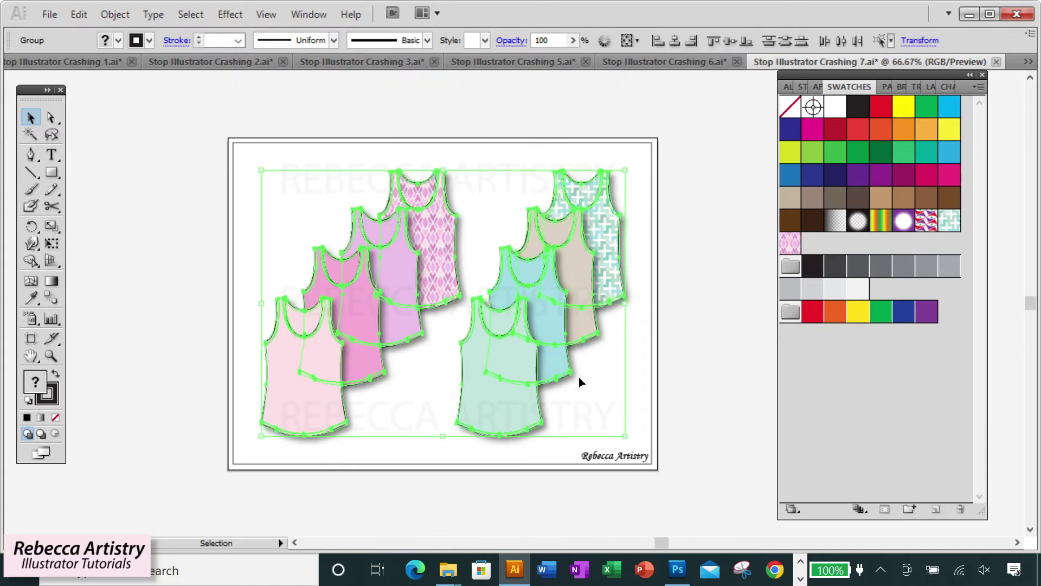
{"action": "left_click", "coordinate": [223, 14]}
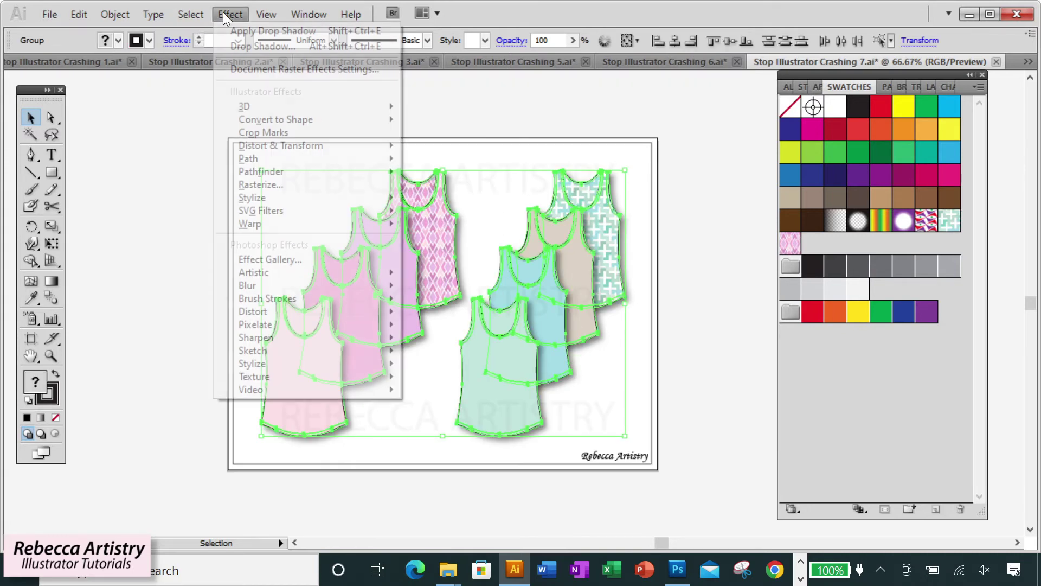
{"action": "mouse_move", "coordinate": [287, 196]}
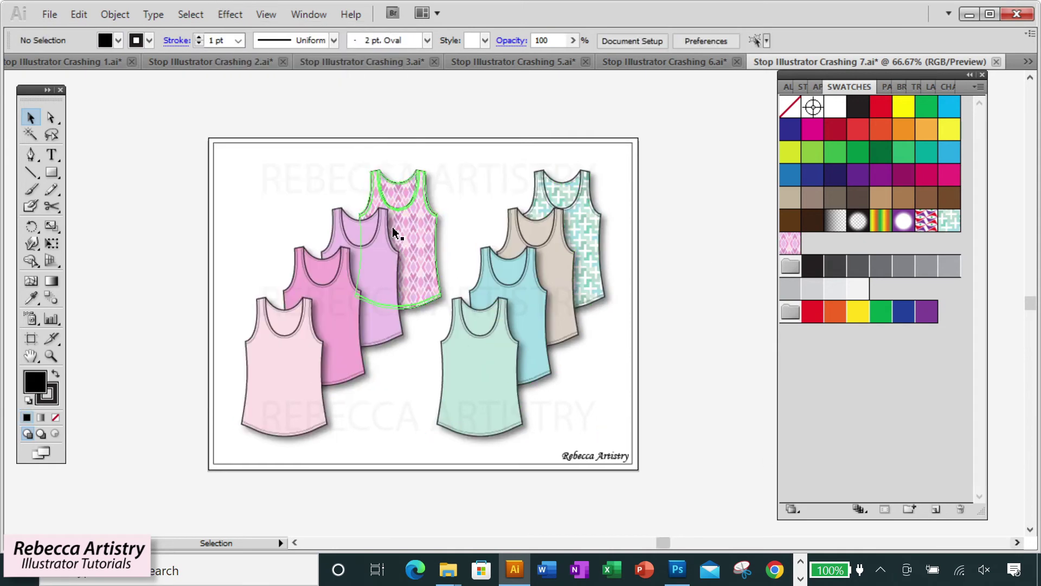
- Scale the shadowed tank-top group up to 125%
{"action": "left_click_drag", "start_coordinate": [217, 209], "coordinate": [612, 393]}
{"action": "right_click", "coordinate": [549, 375]}
{"action": "mouse_move", "coordinate": [605, 483]}
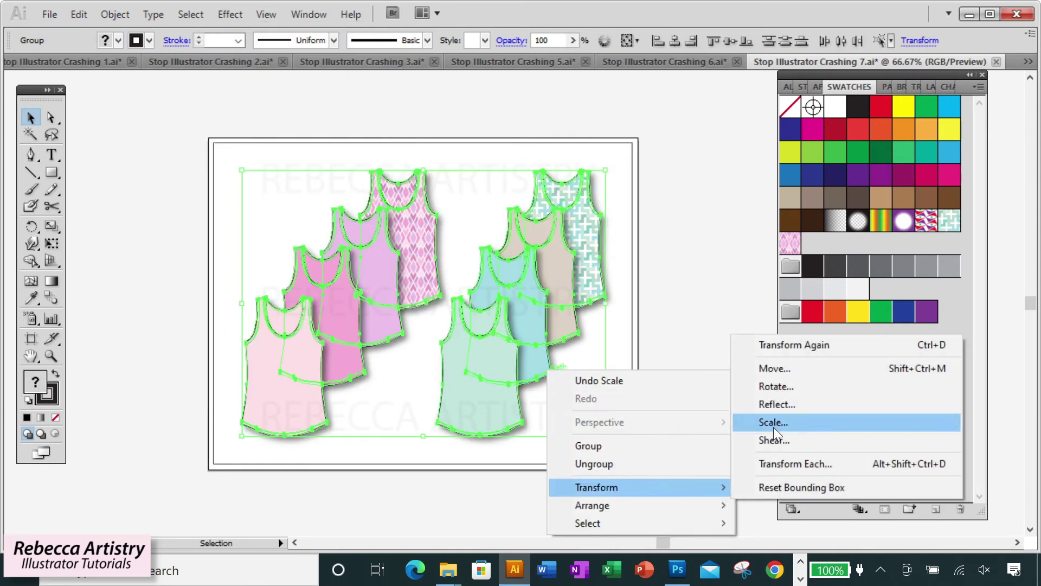
{"action": "left_click", "coordinate": [770, 422]}
{"action": "left_click_drag", "start_coordinate": [533, 207], "coordinate": [757, 198]}
{"action": "type", "text": "125"}
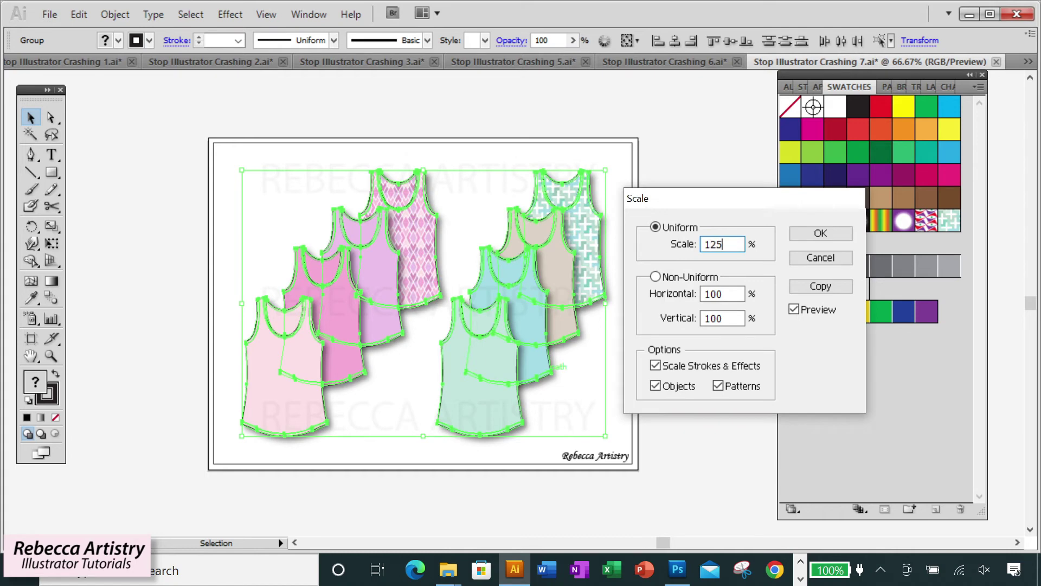
{"action": "left_click", "coordinate": [806, 233]}
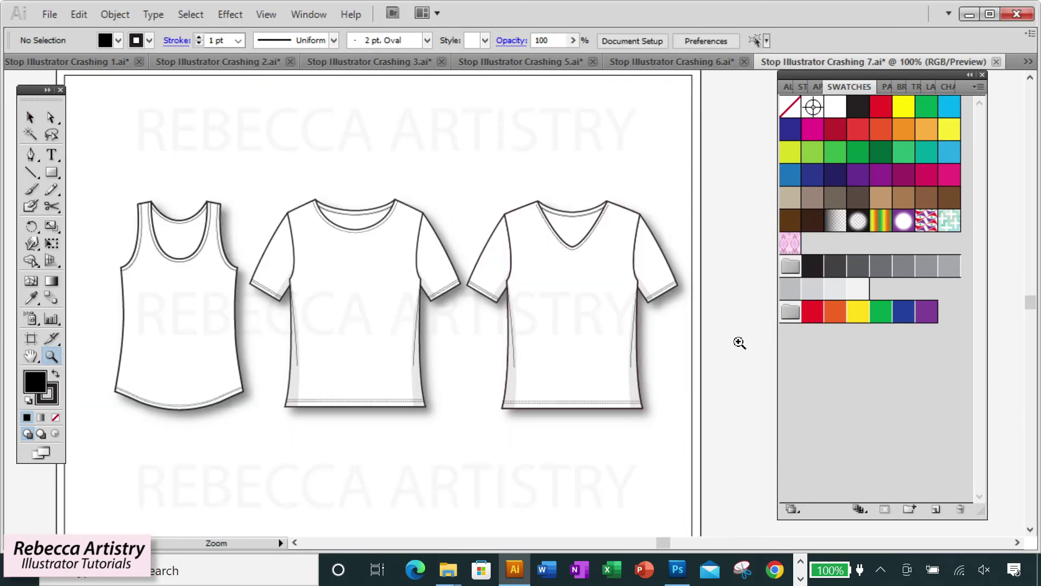
{"action": "left_click", "coordinate": [30, 117]}
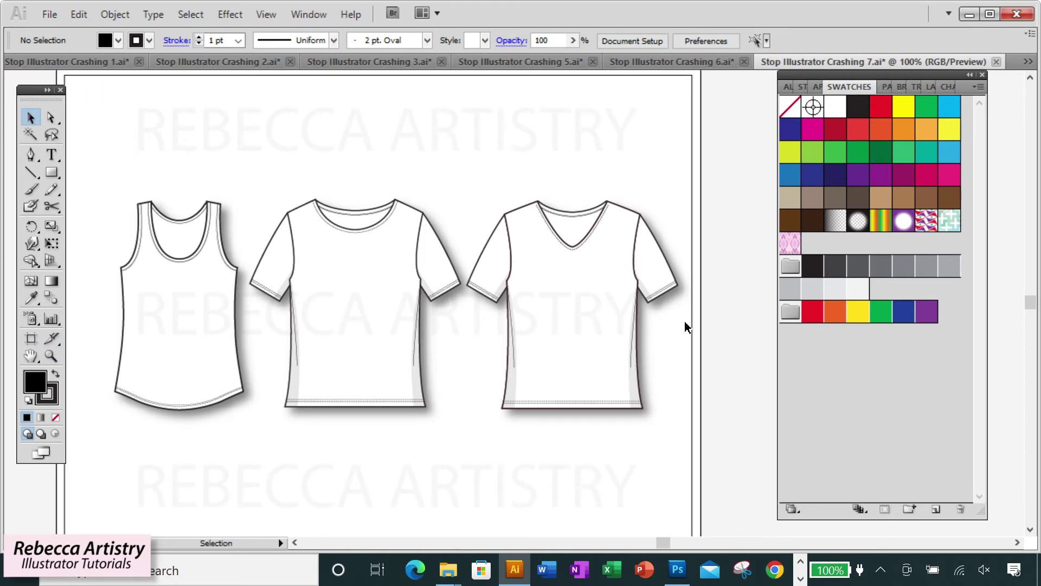
{"action": "left_click", "coordinate": [294, 542]}
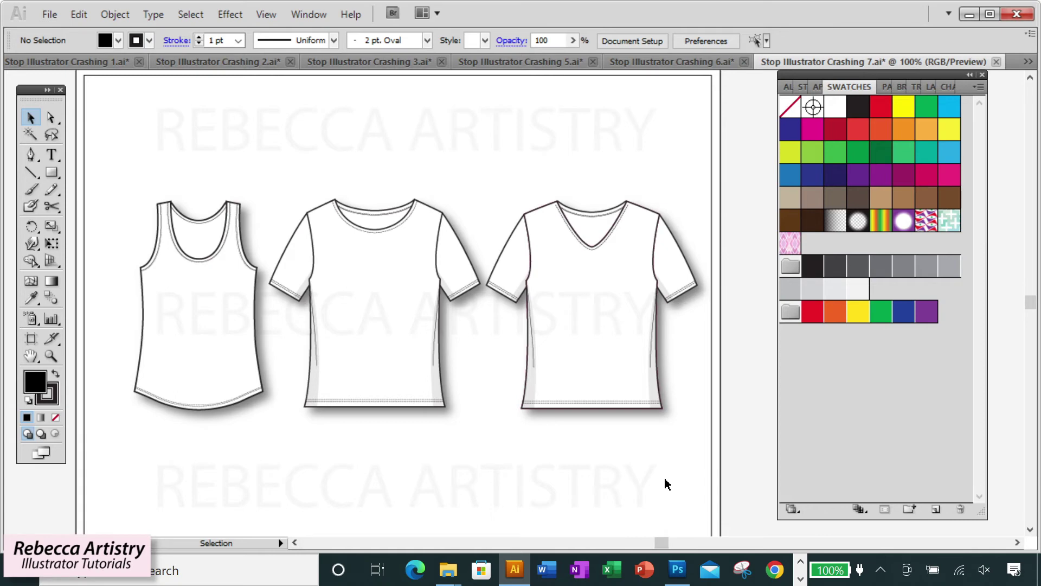
{"action": "key", "text": "ctrl+minus"}
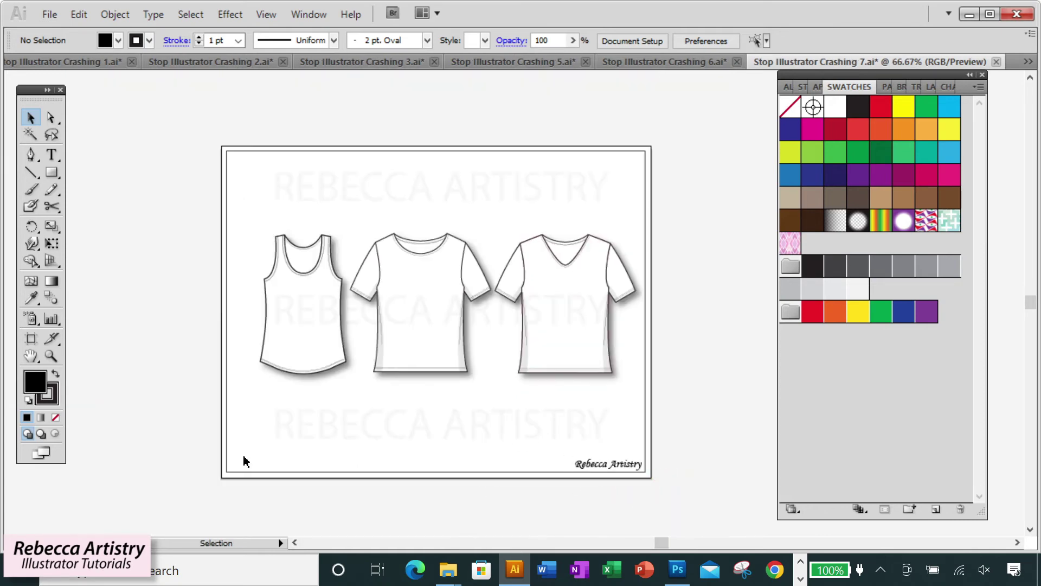
{"action": "scroll", "coordinate": [31, 534], "scroll_direction": "up", "scroll_amount": 1}
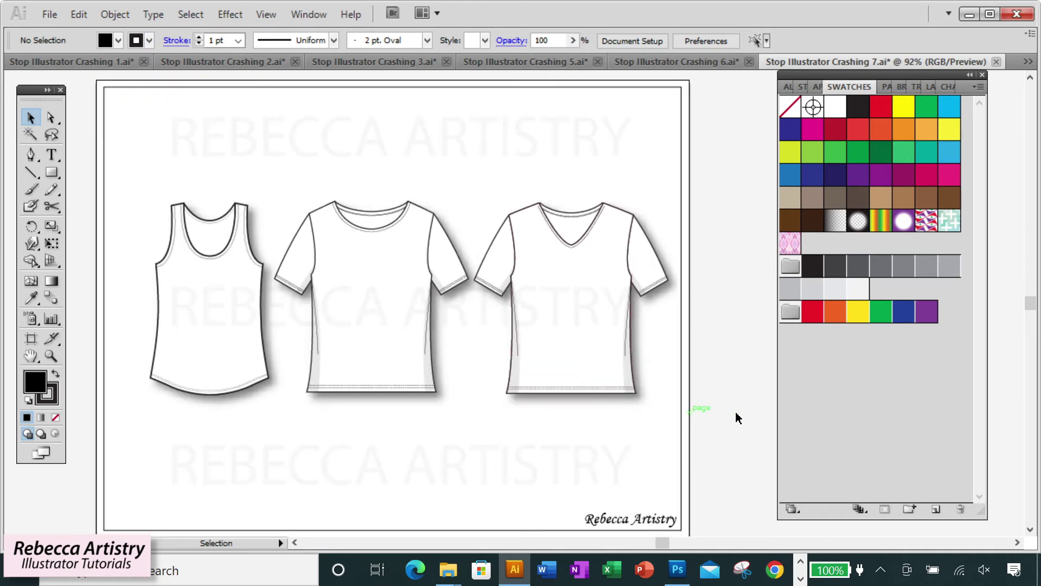
{"action": "scroll", "coordinate": [746, 417], "scroll_direction": "down", "scroll_amount": 1}
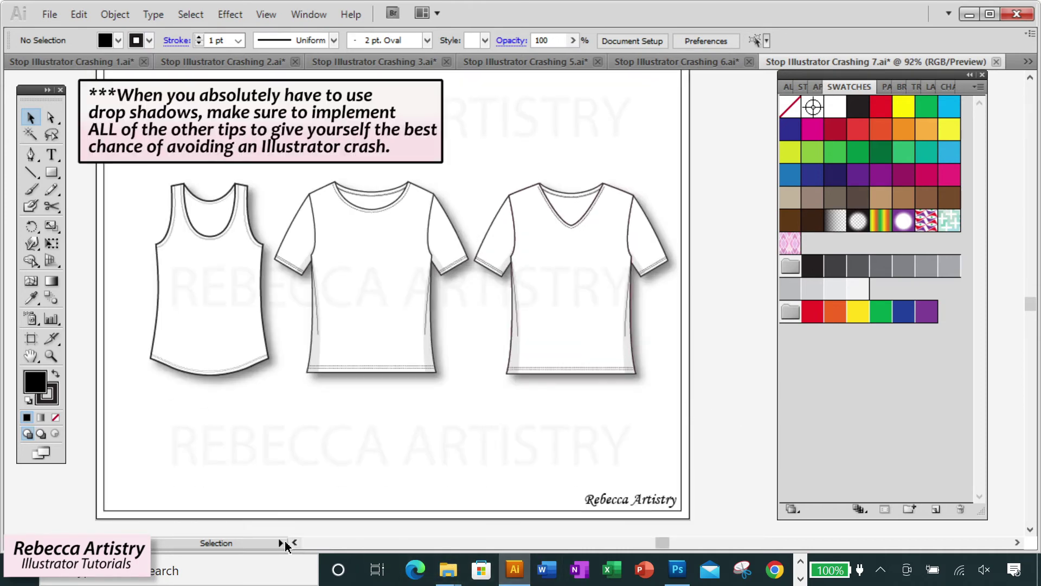
{"action": "left_click", "coordinate": [295, 542]}
{"action": "left_click", "coordinate": [294, 542]}
{"action": "scroll", "coordinate": [754, 454], "scroll_direction": "up", "scroll_amount": 1}
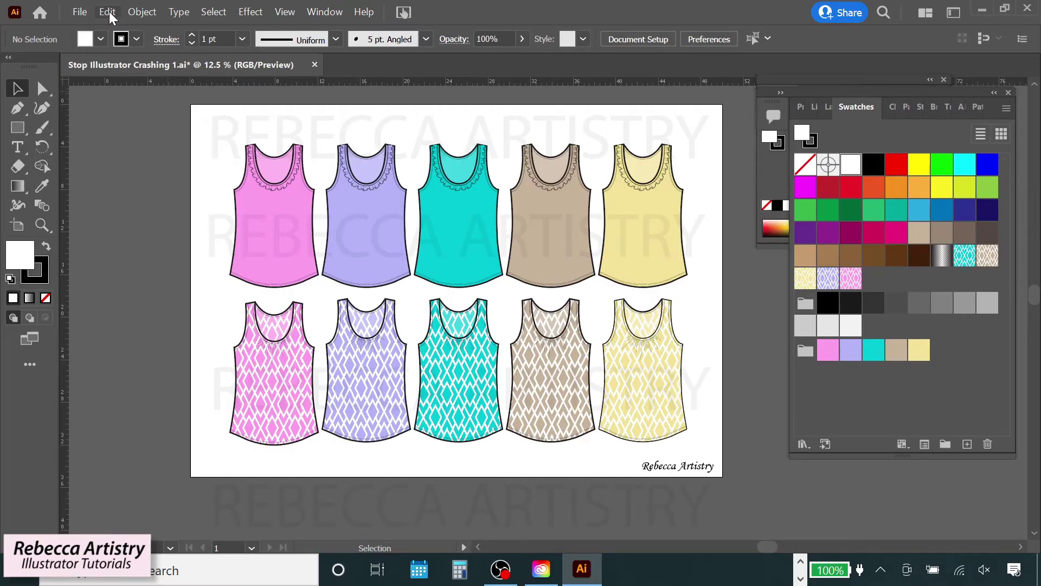
- Uncheck GPU Performance in Performance preferences so the file previews in CPU mode
{"action": "left_click", "coordinate": [109, 12]}
{"action": "mouse_move", "coordinate": [165, 480]}
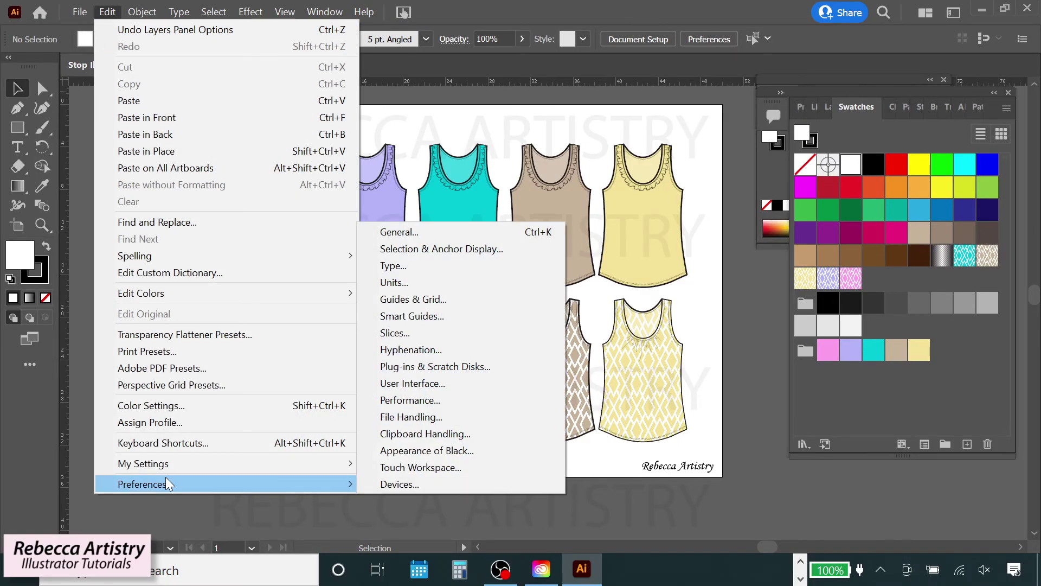
{"action": "left_click", "coordinate": [409, 400]}
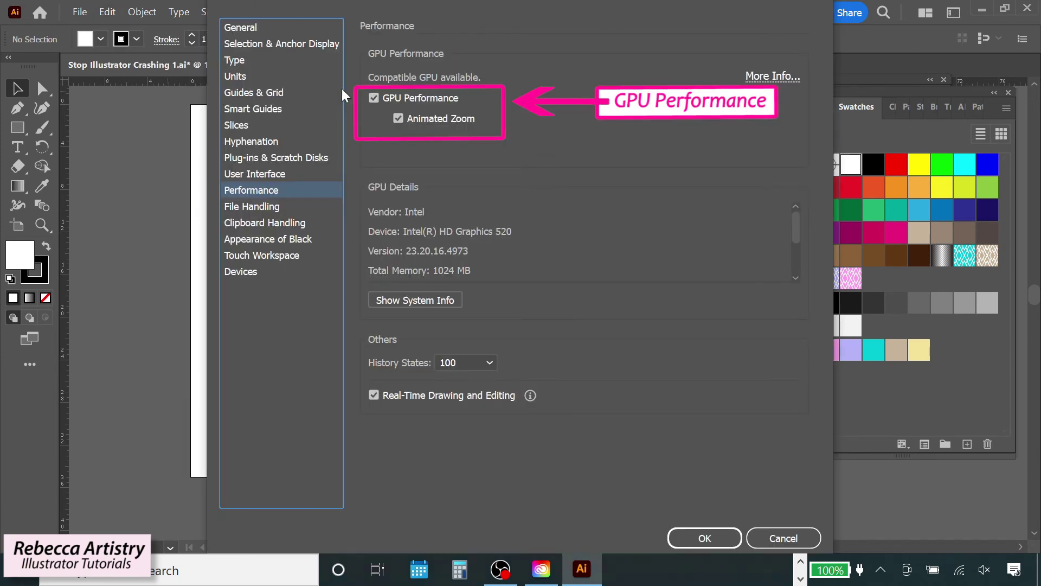
{"action": "left_click", "coordinate": [374, 98]}
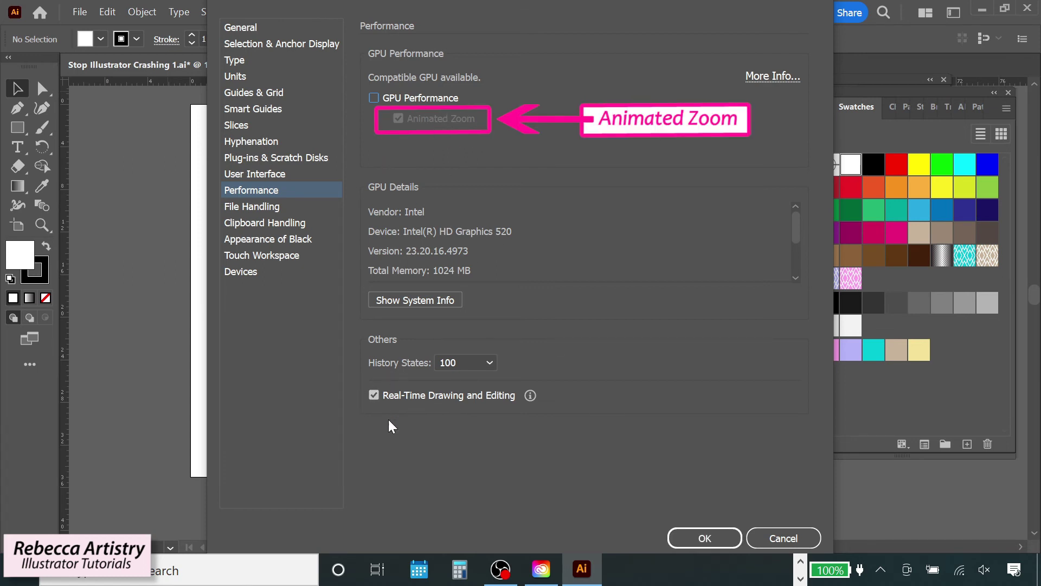
{"action": "mouse_move", "coordinate": [533, 396]}
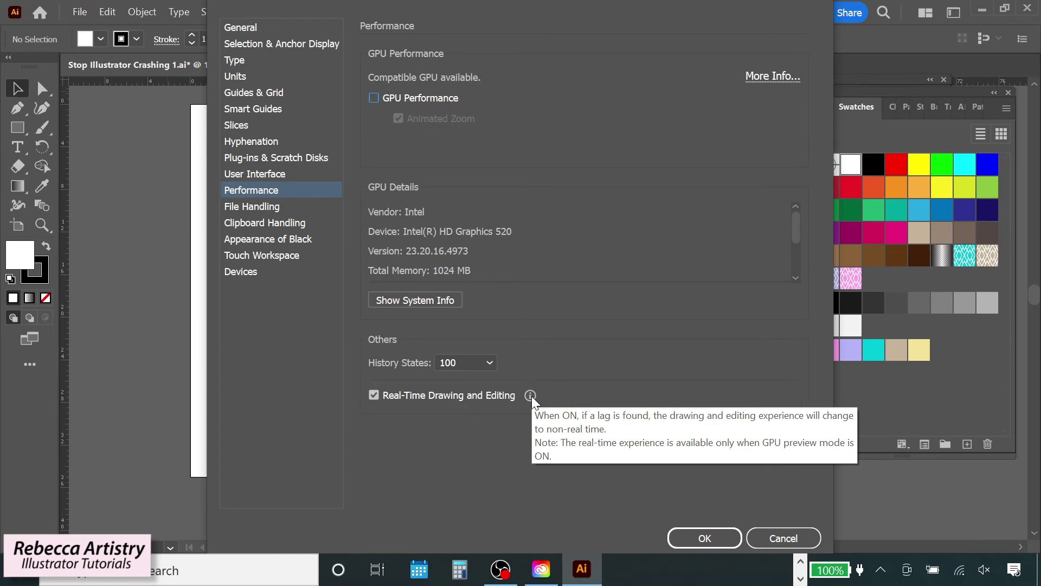
{"action": "left_click", "coordinate": [704, 537]}
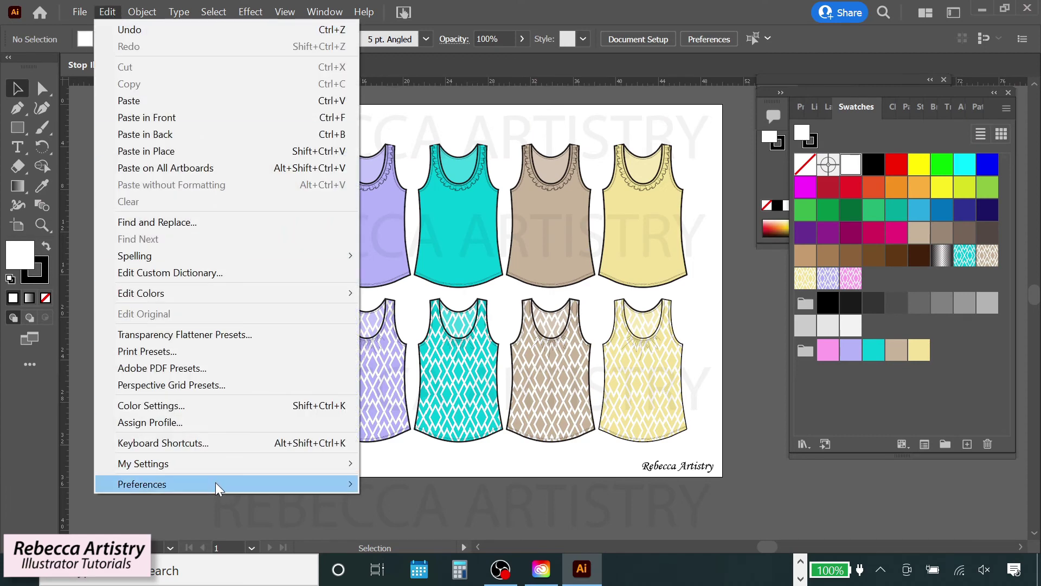
- Keep Automatically Save Recovery Data on and change its interval from 2 to 30 Minutes
{"action": "mouse_move", "coordinate": [216, 482]}
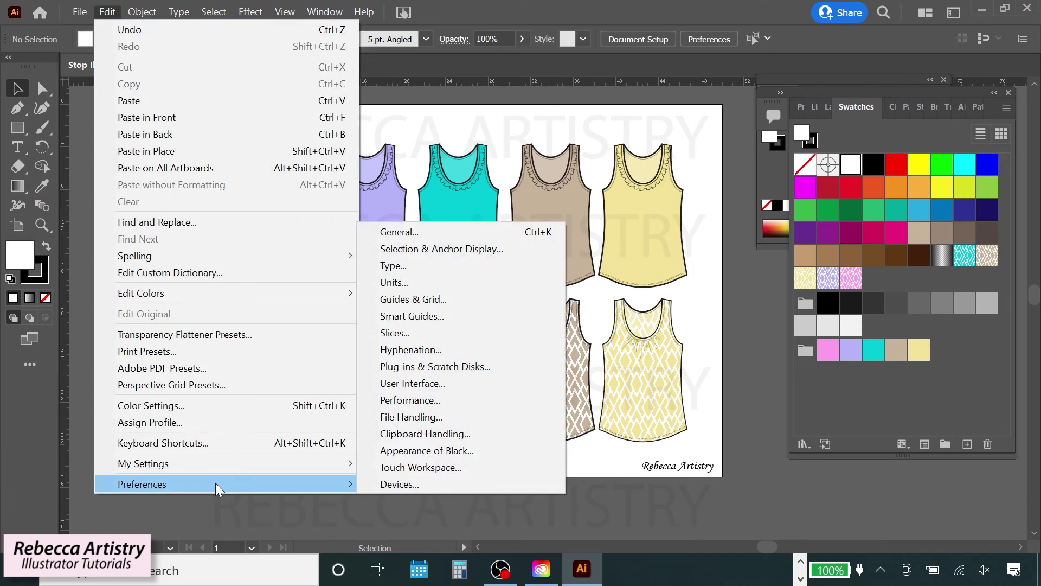
{"action": "left_click", "coordinate": [406, 421]}
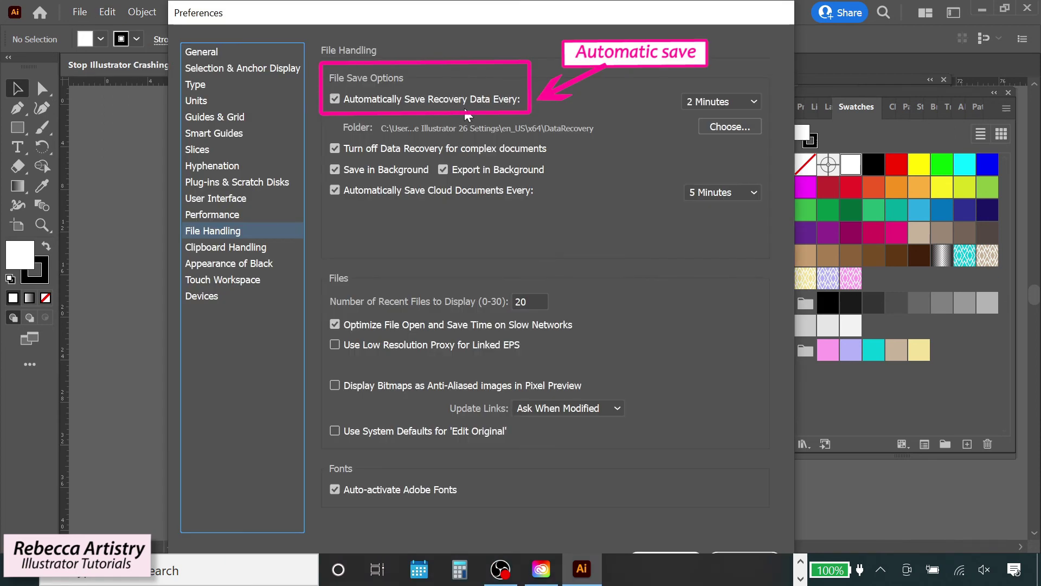
{"action": "left_click", "coordinate": [336, 100]}
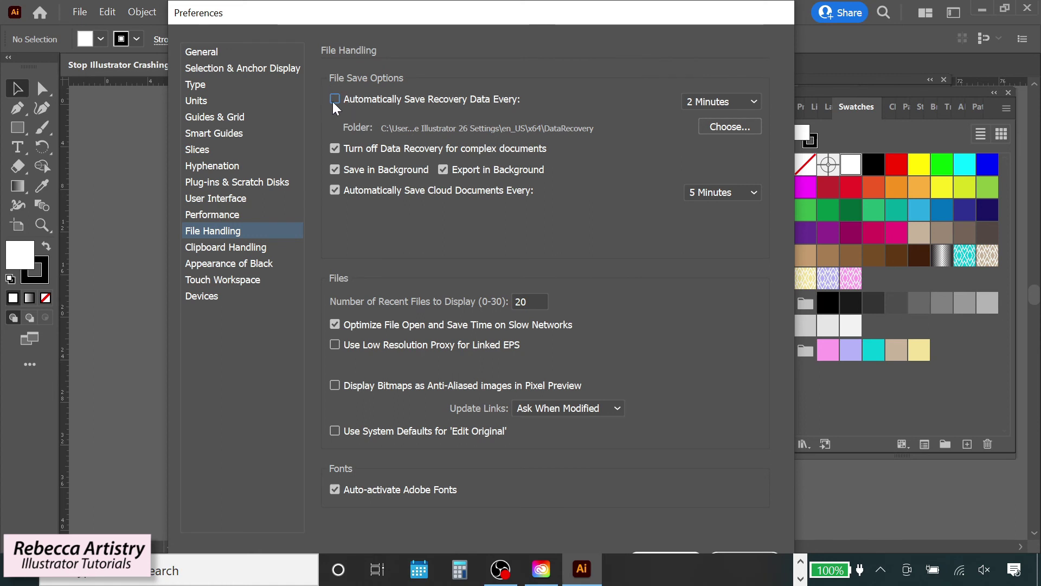
{"action": "left_click", "coordinate": [334, 99]}
{"action": "left_click", "coordinate": [756, 102]}
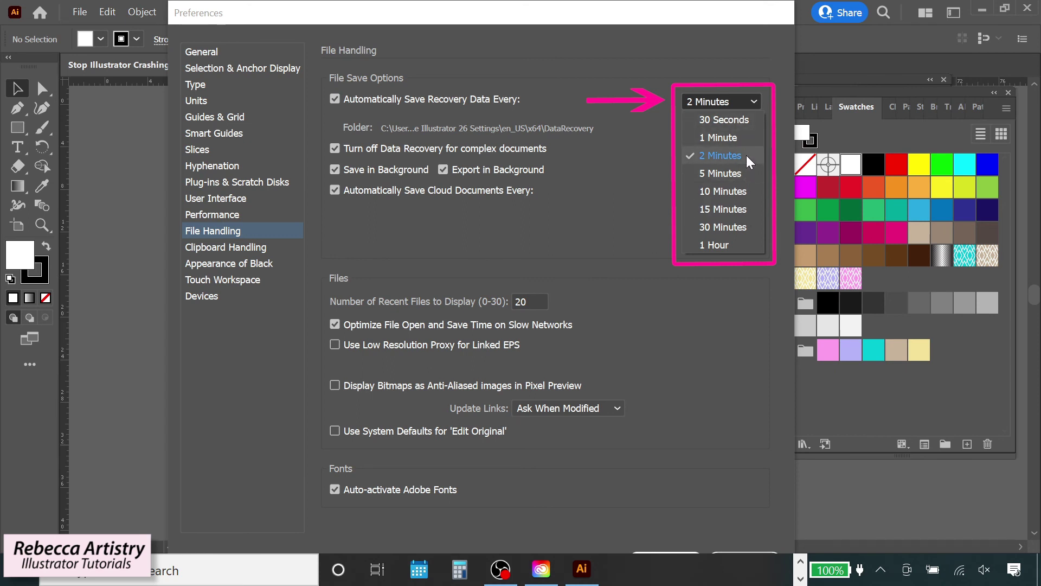
{"action": "left_click", "coordinate": [747, 190]}
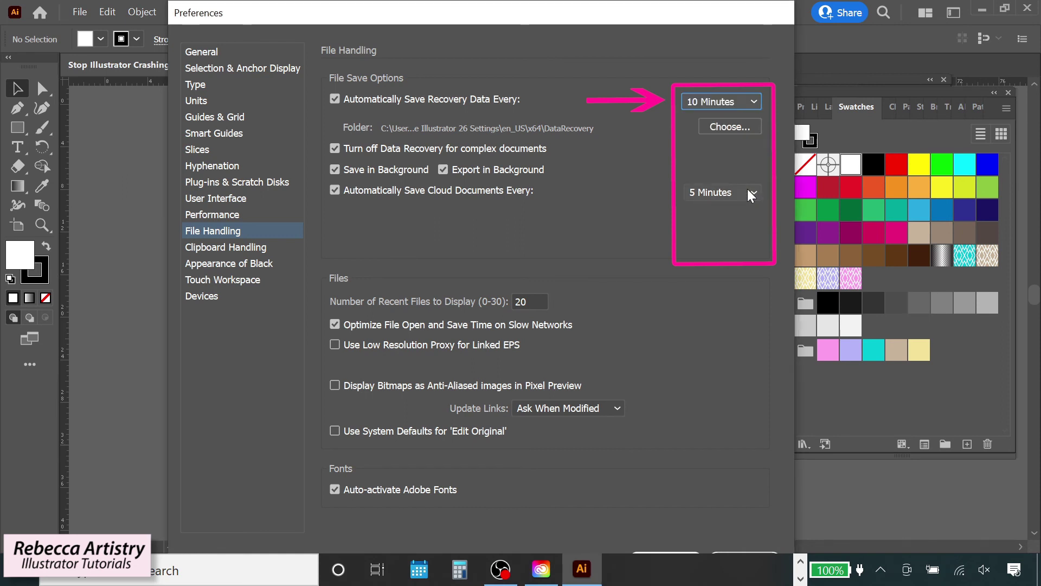
{"action": "left_click", "coordinate": [752, 102]}
{"action": "left_click", "coordinate": [740, 228]}
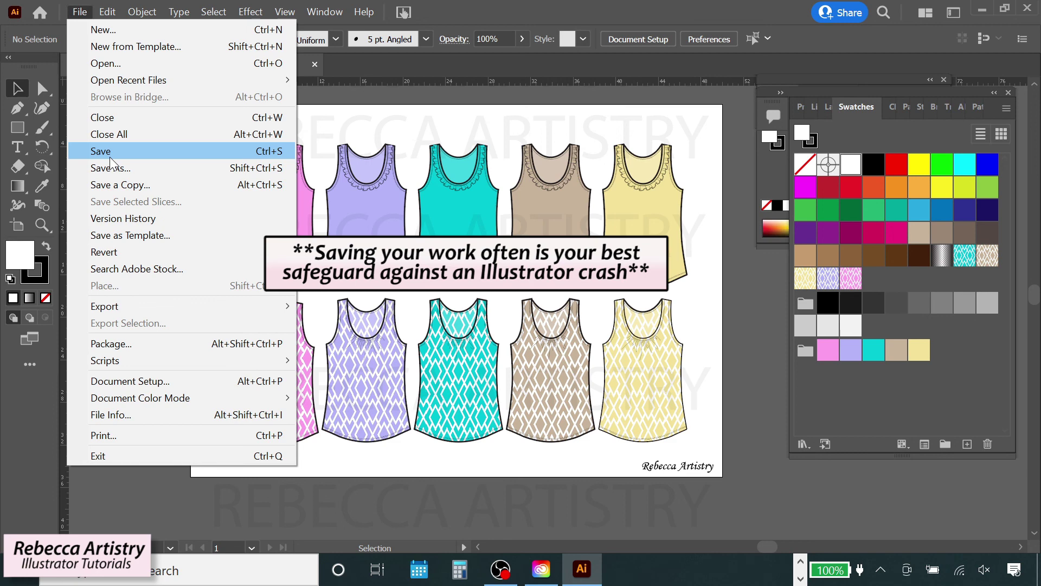
- Return to Illustrator's tank-top file and dismiss the File menu without choosing a command
{"action": "left_click", "coordinate": [699, 317]}
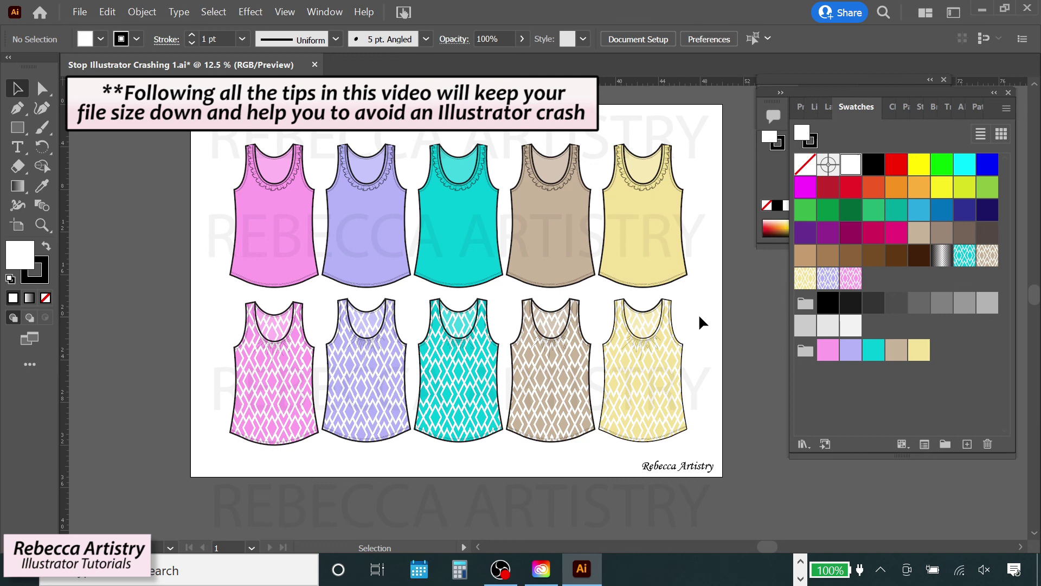
{"action": "left_click", "coordinate": [801, 563]}
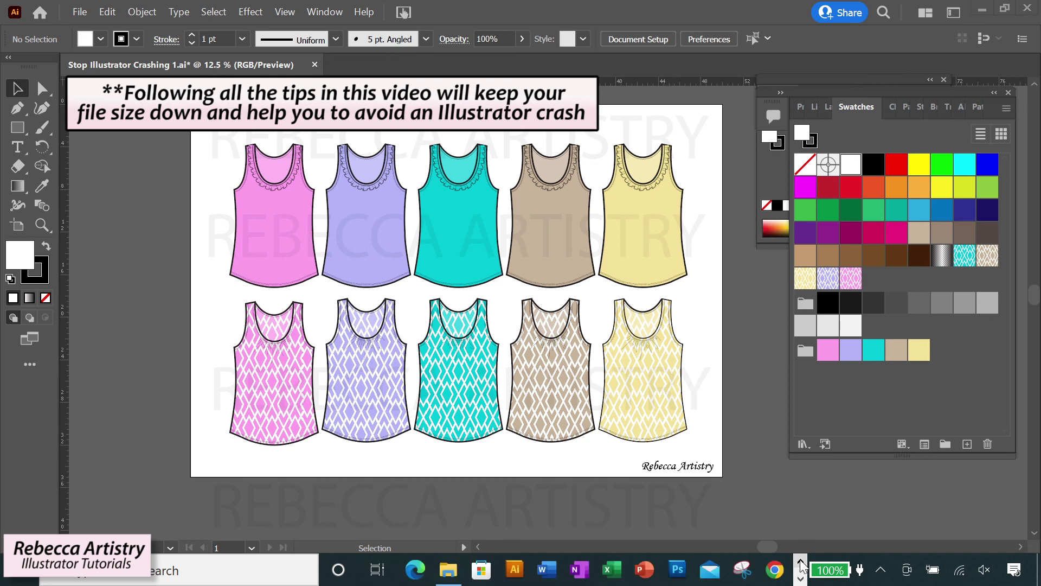
{"action": "left_click", "coordinate": [802, 563]}
{"action": "left_click", "coordinate": [79, 12]}
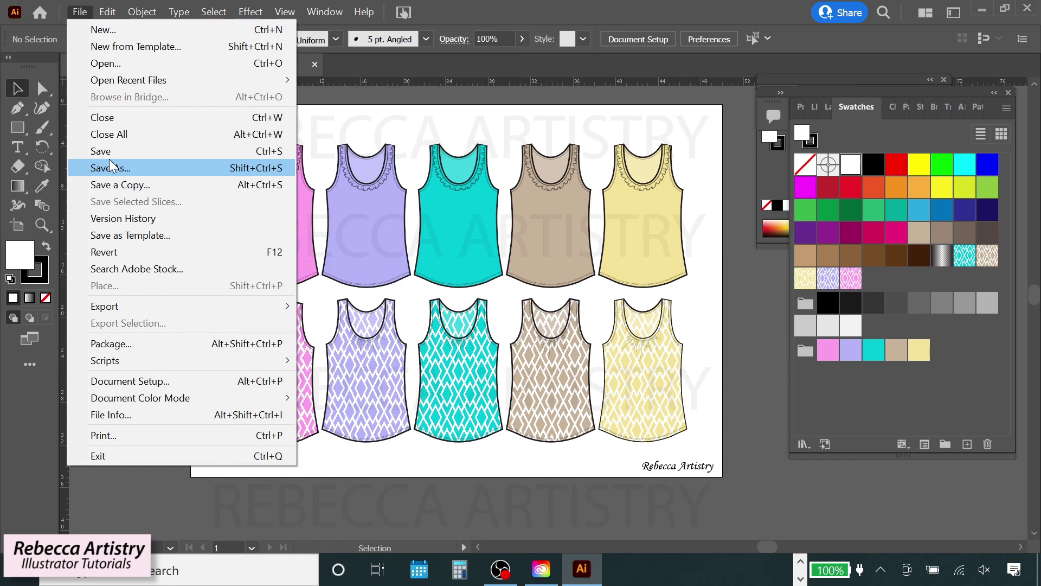
{"action": "left_click", "coordinate": [722, 346]}
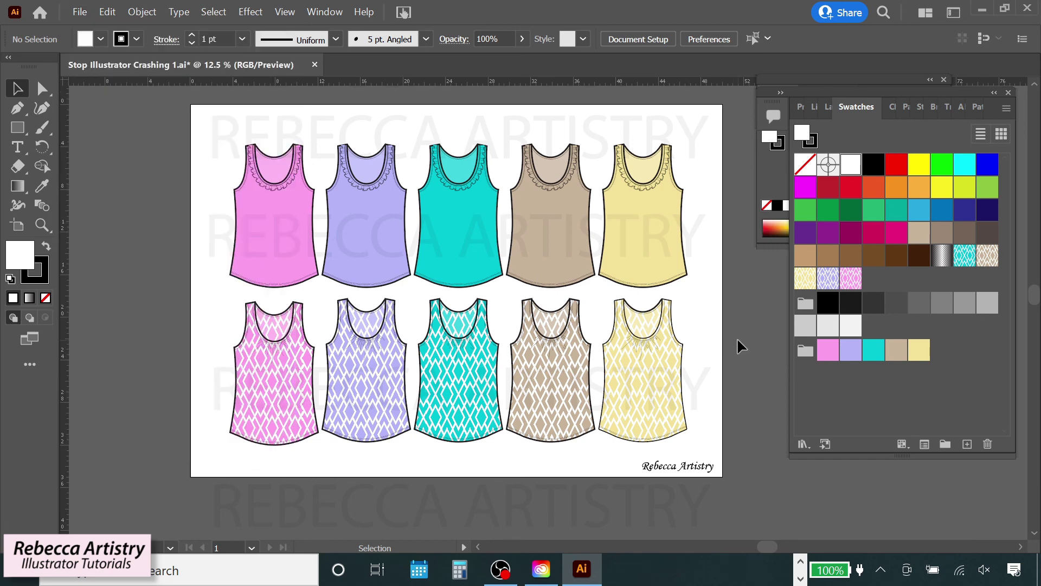